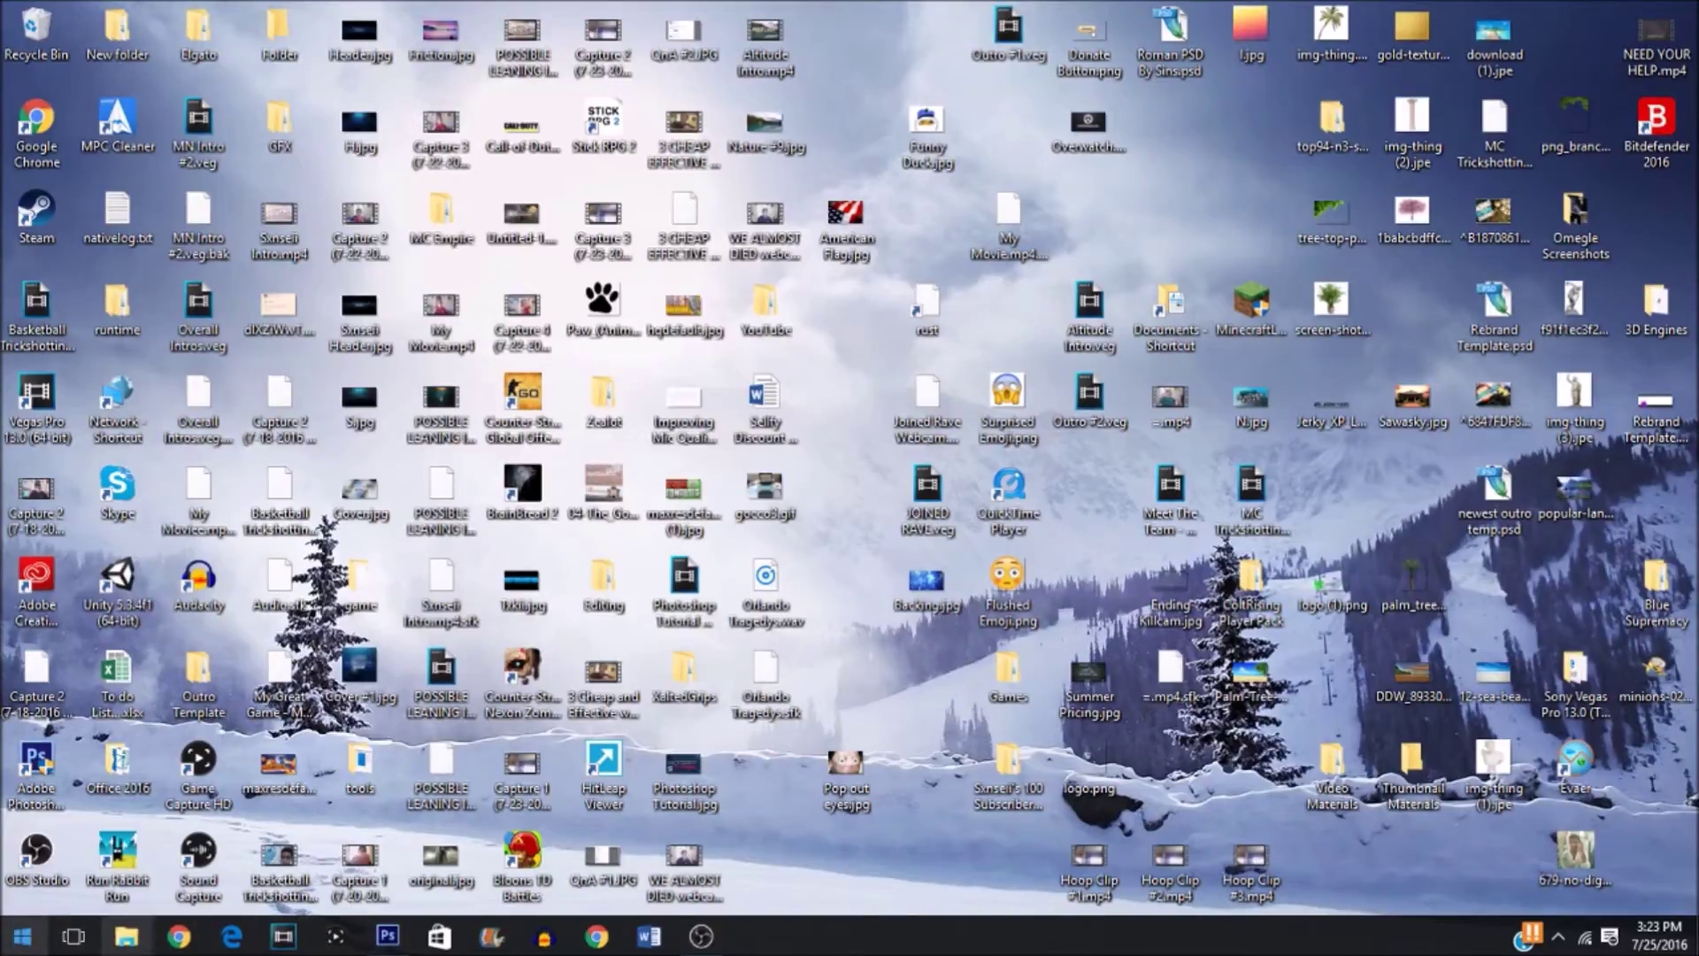
Step: From the Start power-user menu, run %temp% to reach the local Temp folder
right_click(14, 943)
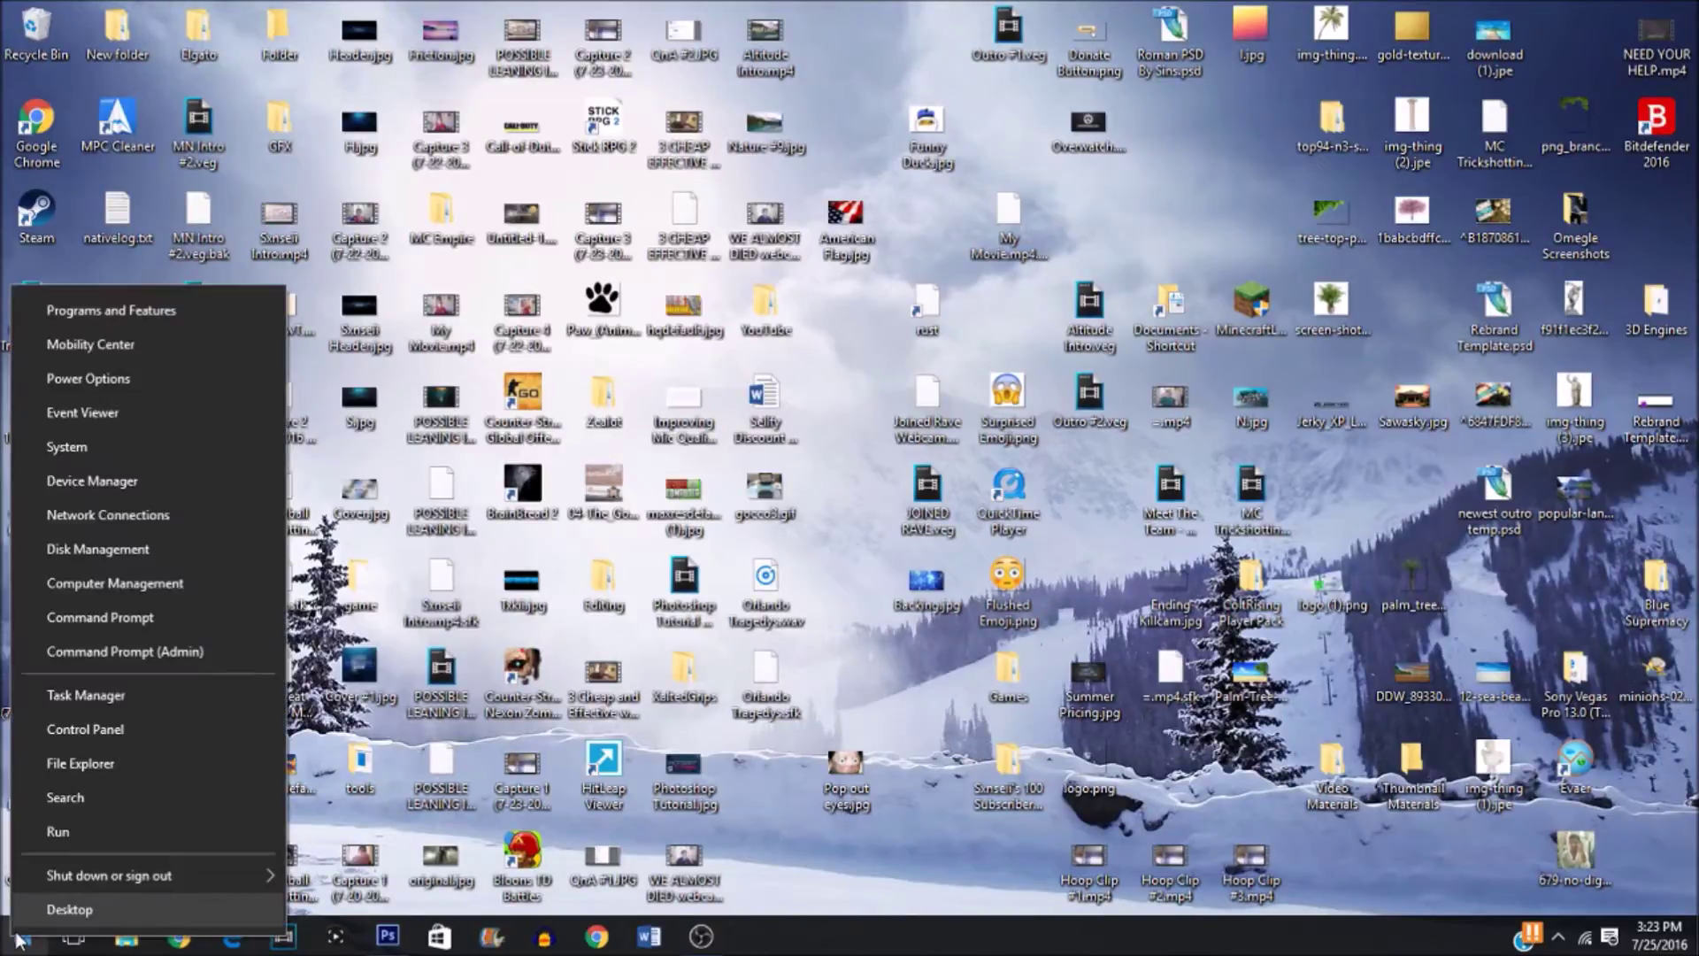
click(83, 827)
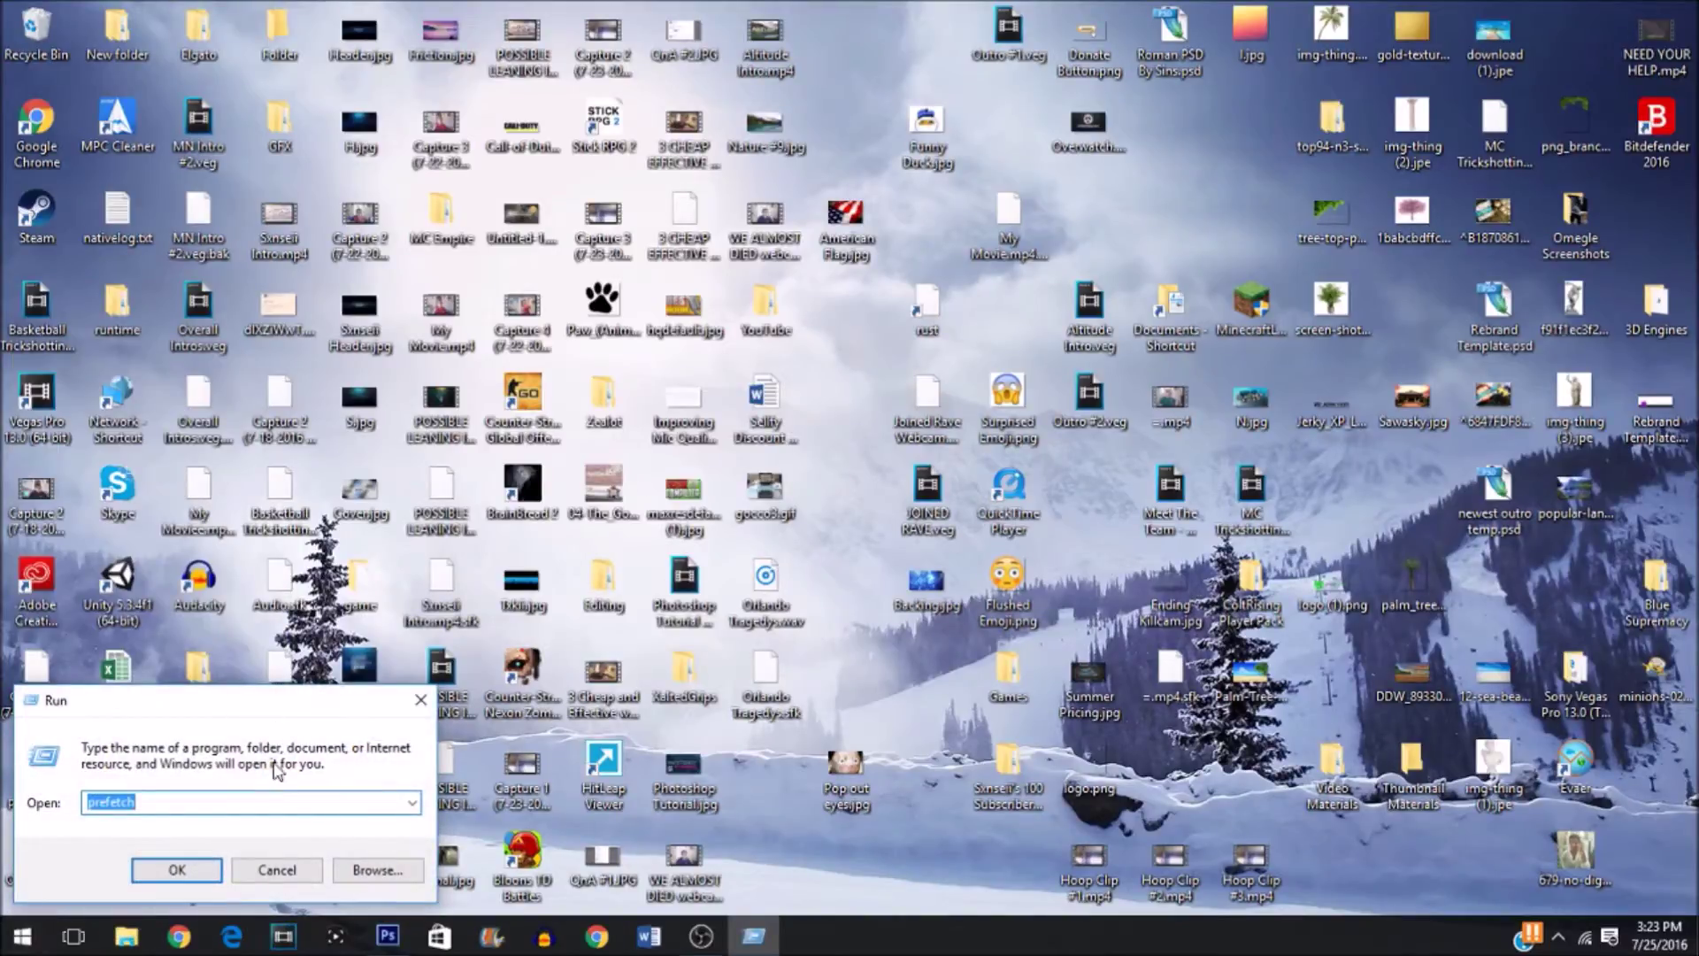
key(BackSpace)
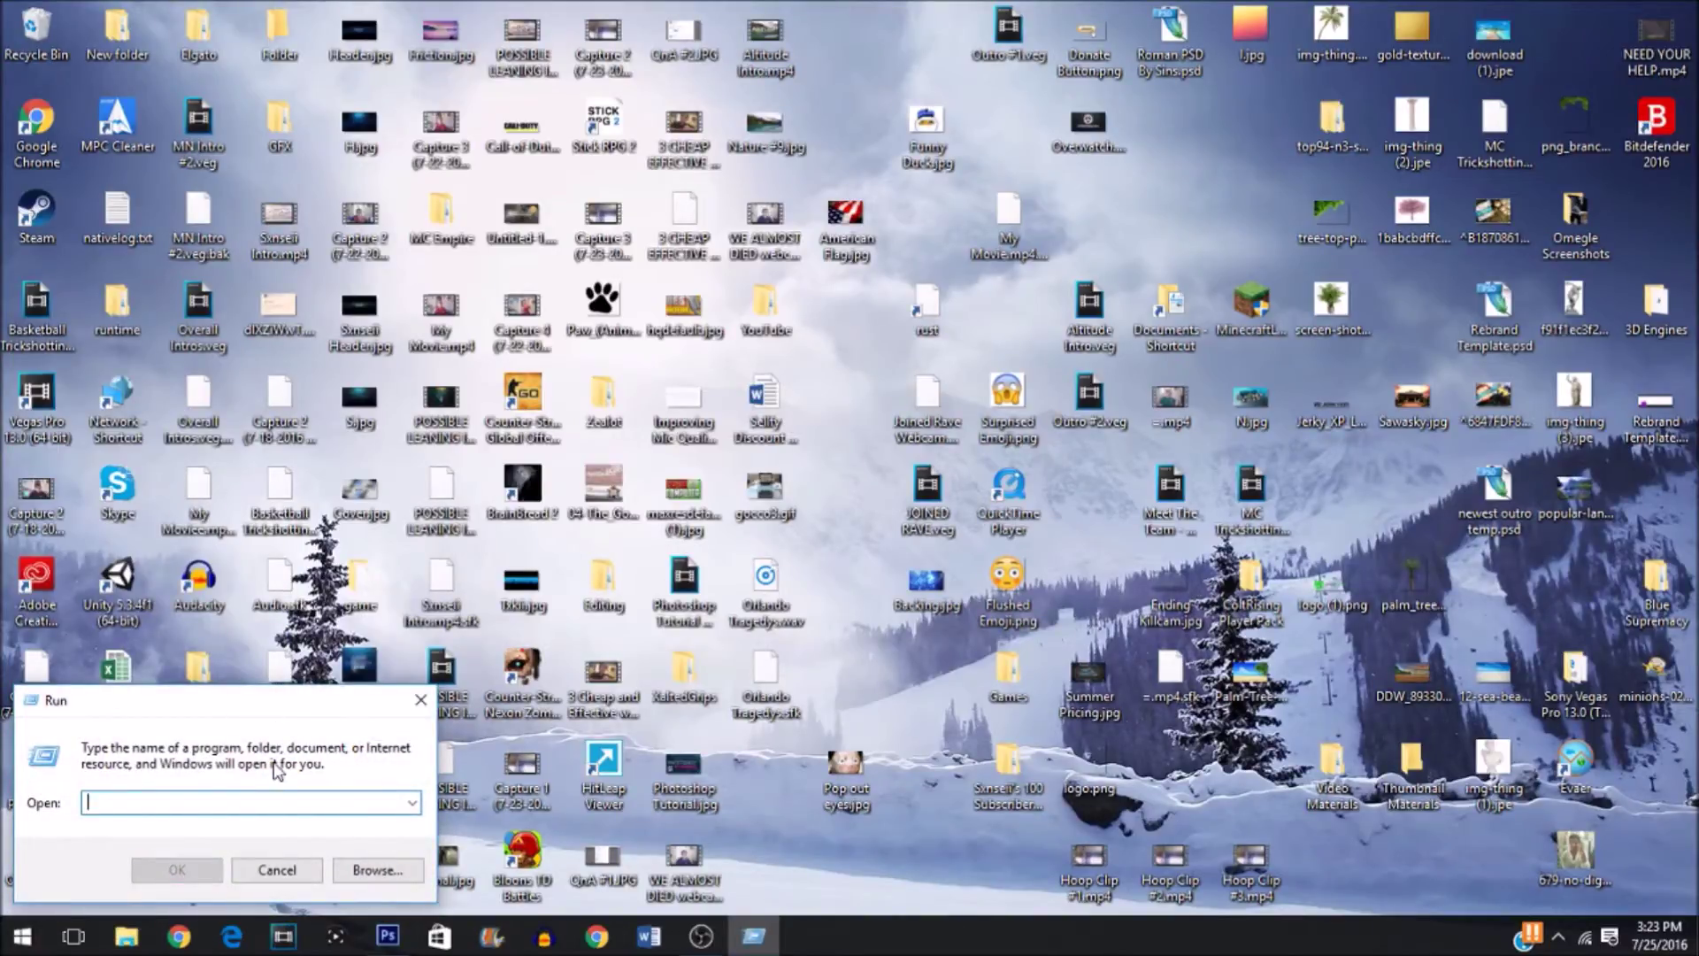
text(%)
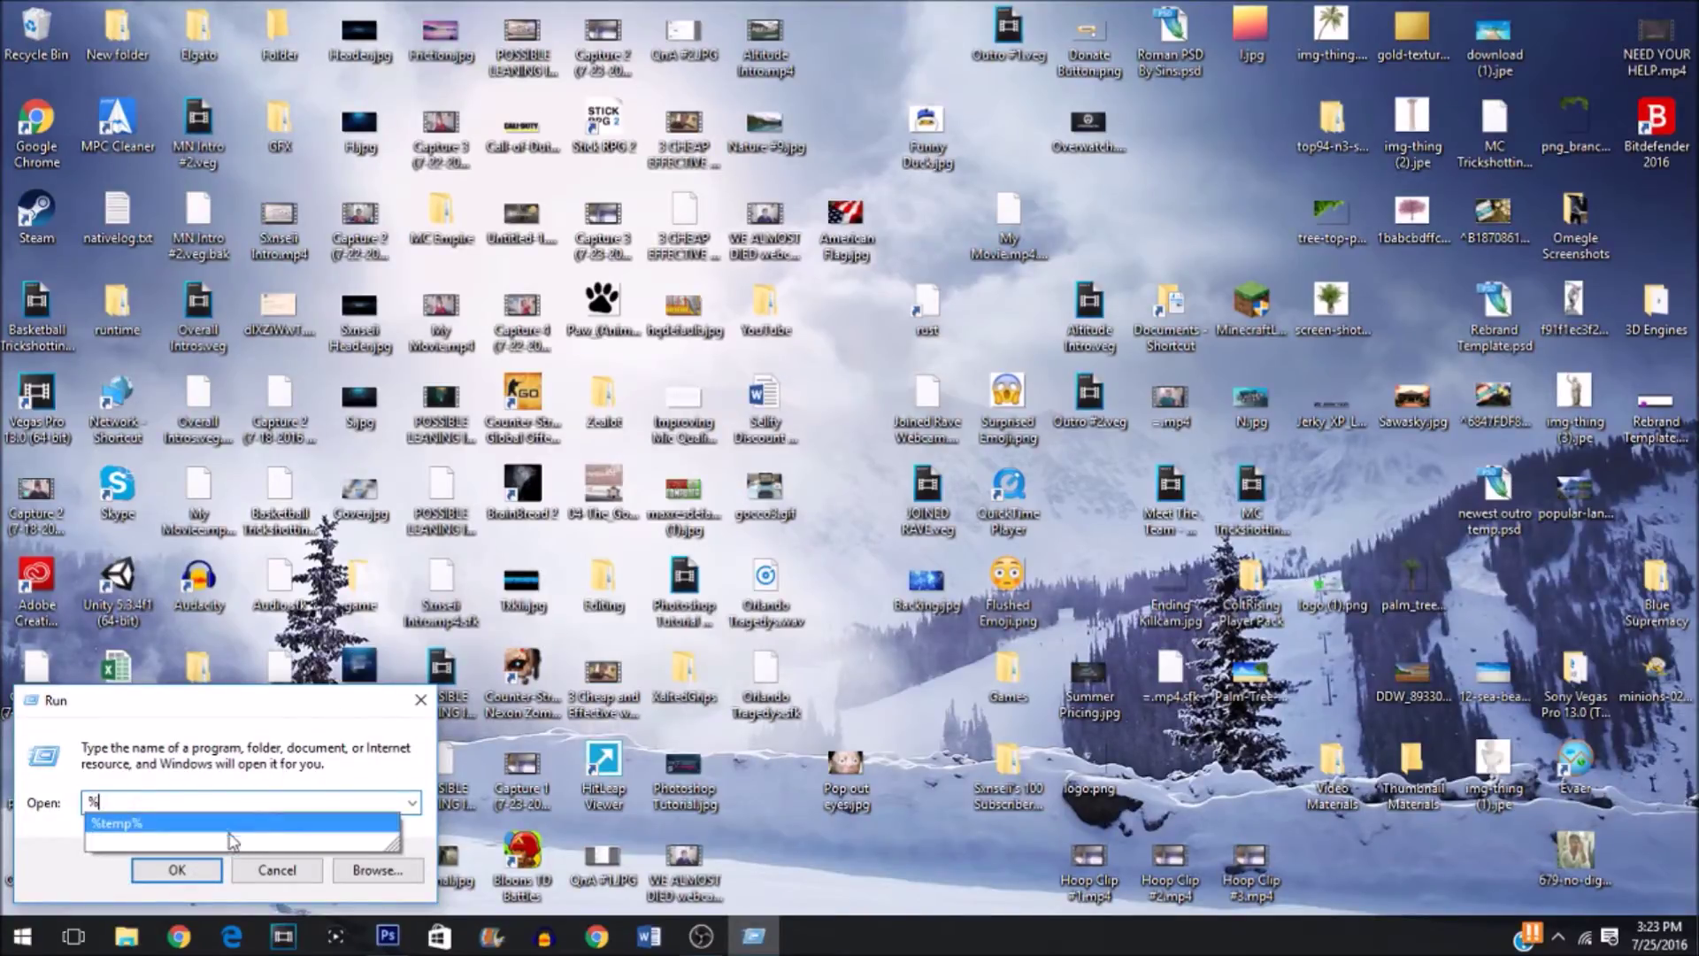
click(231, 840)
Step: Select all 182 items in the Temp folder and delete them
key(Return)
scroll(518, 487, down, 5)
scroll(446, 621, down, 5)
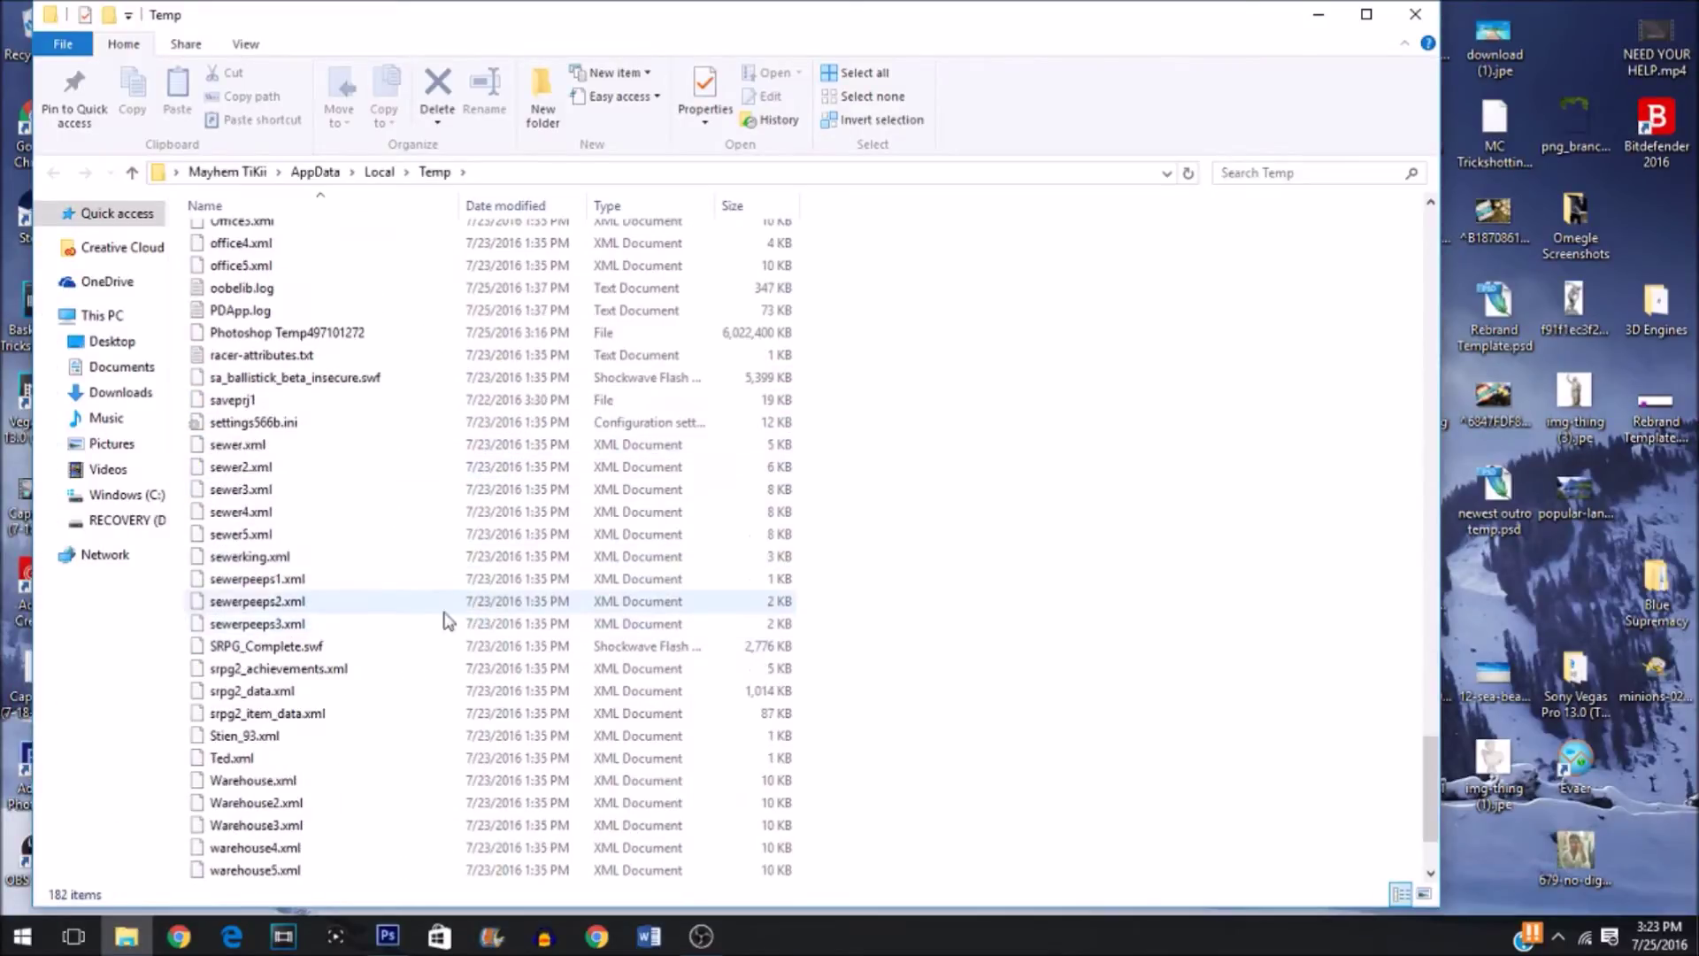
scroll(447, 620, down, 2)
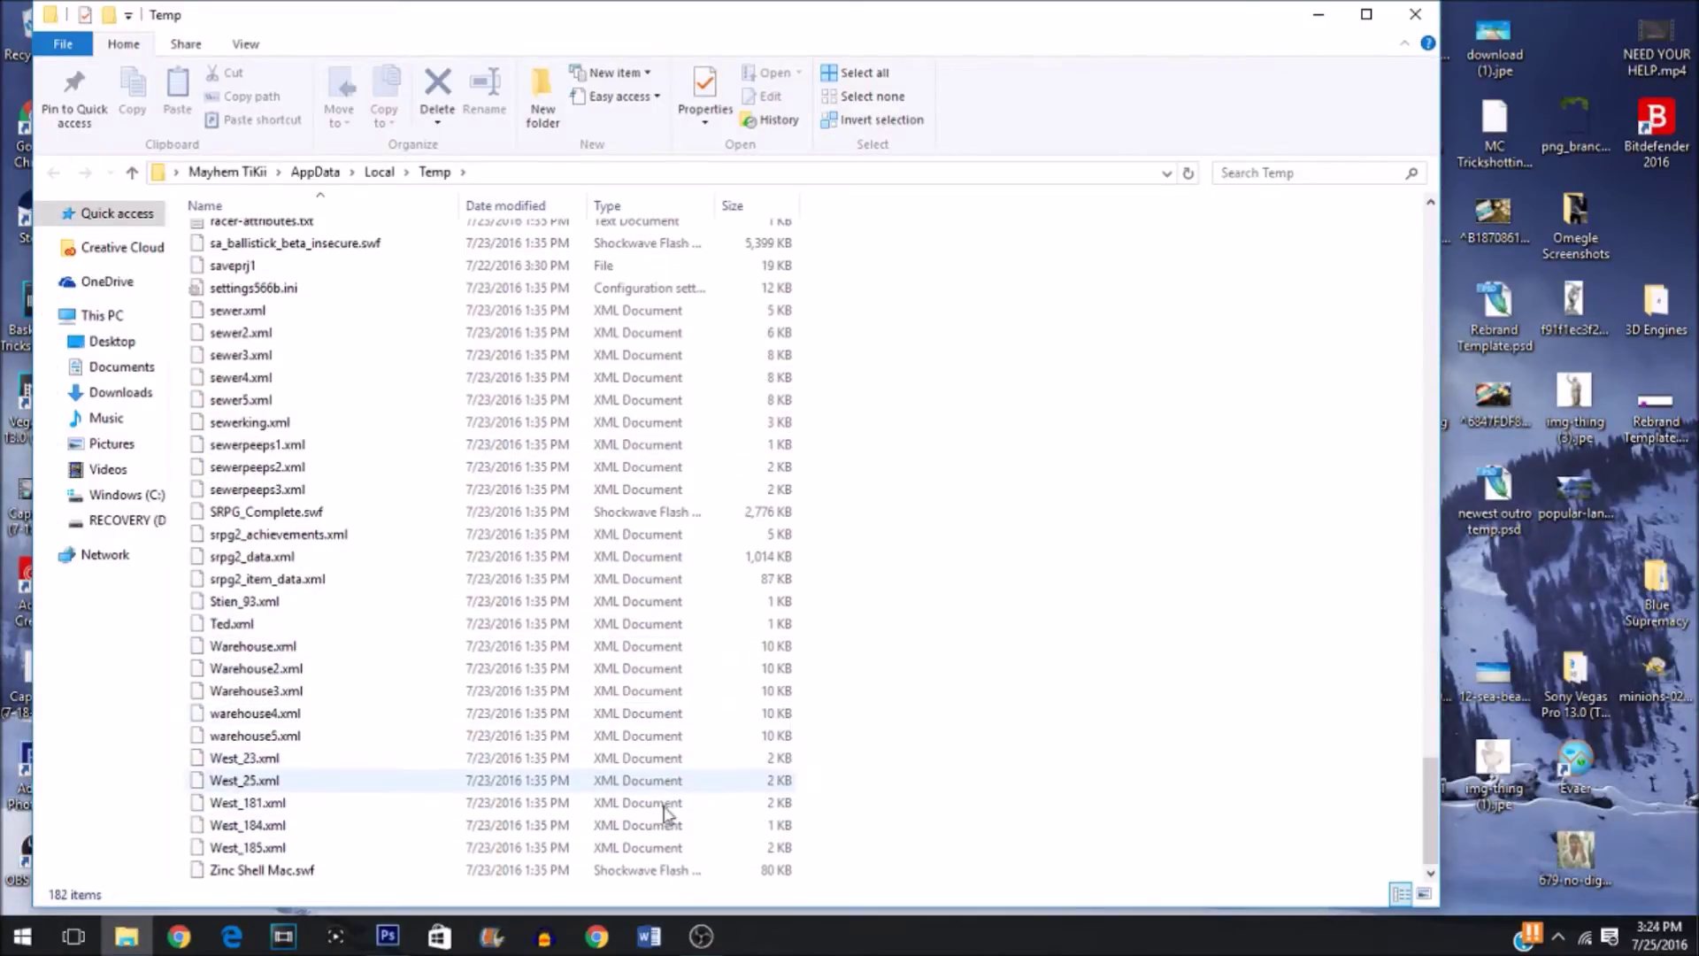
key(ctrl+a)
right_click(525, 720)
click(614, 642)
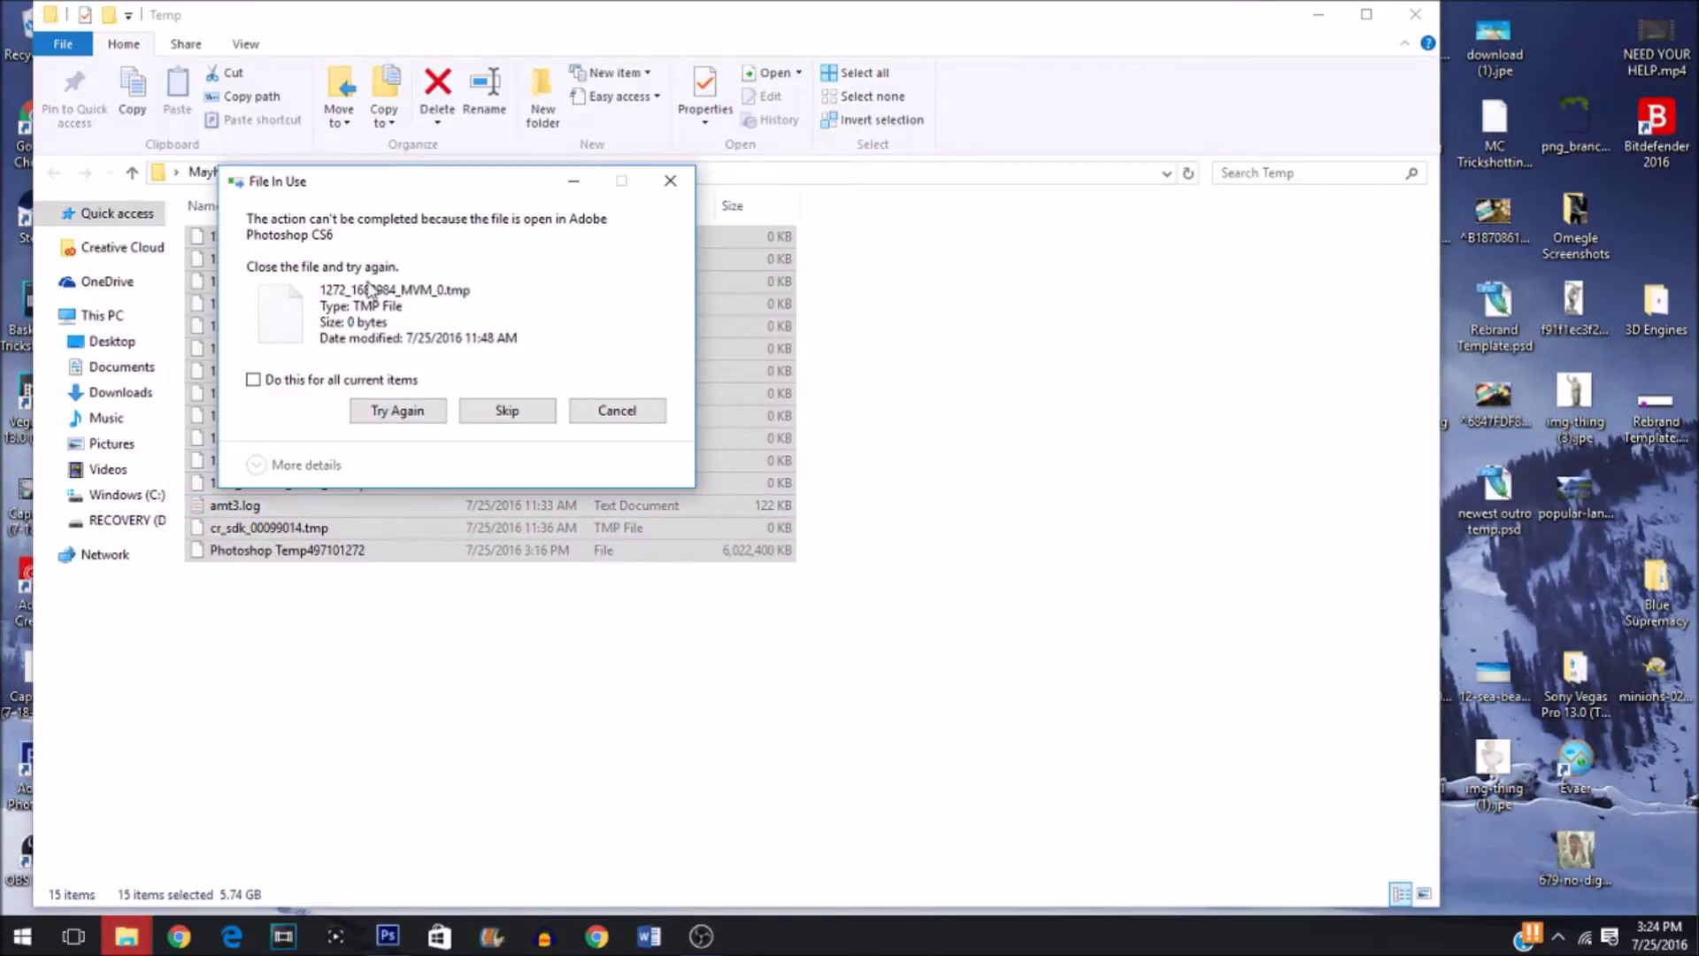
Step: Skip the seven Photoshop-locked files in use and close the Temp folder window
click(521, 416)
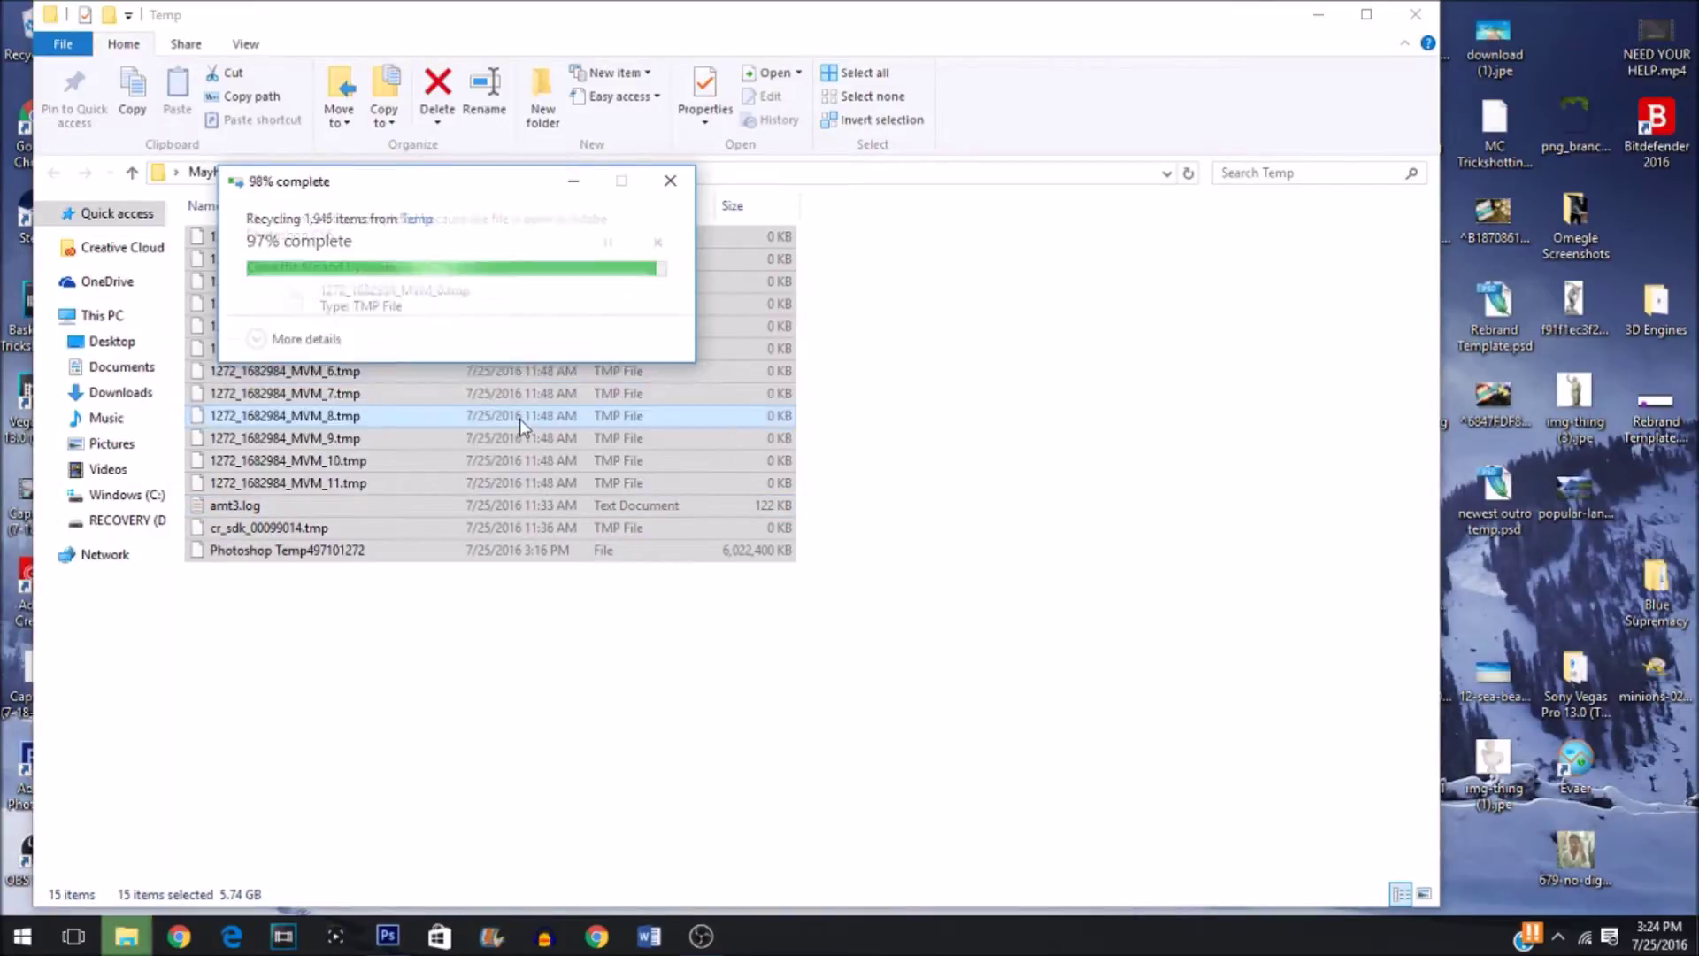
click(519, 417)
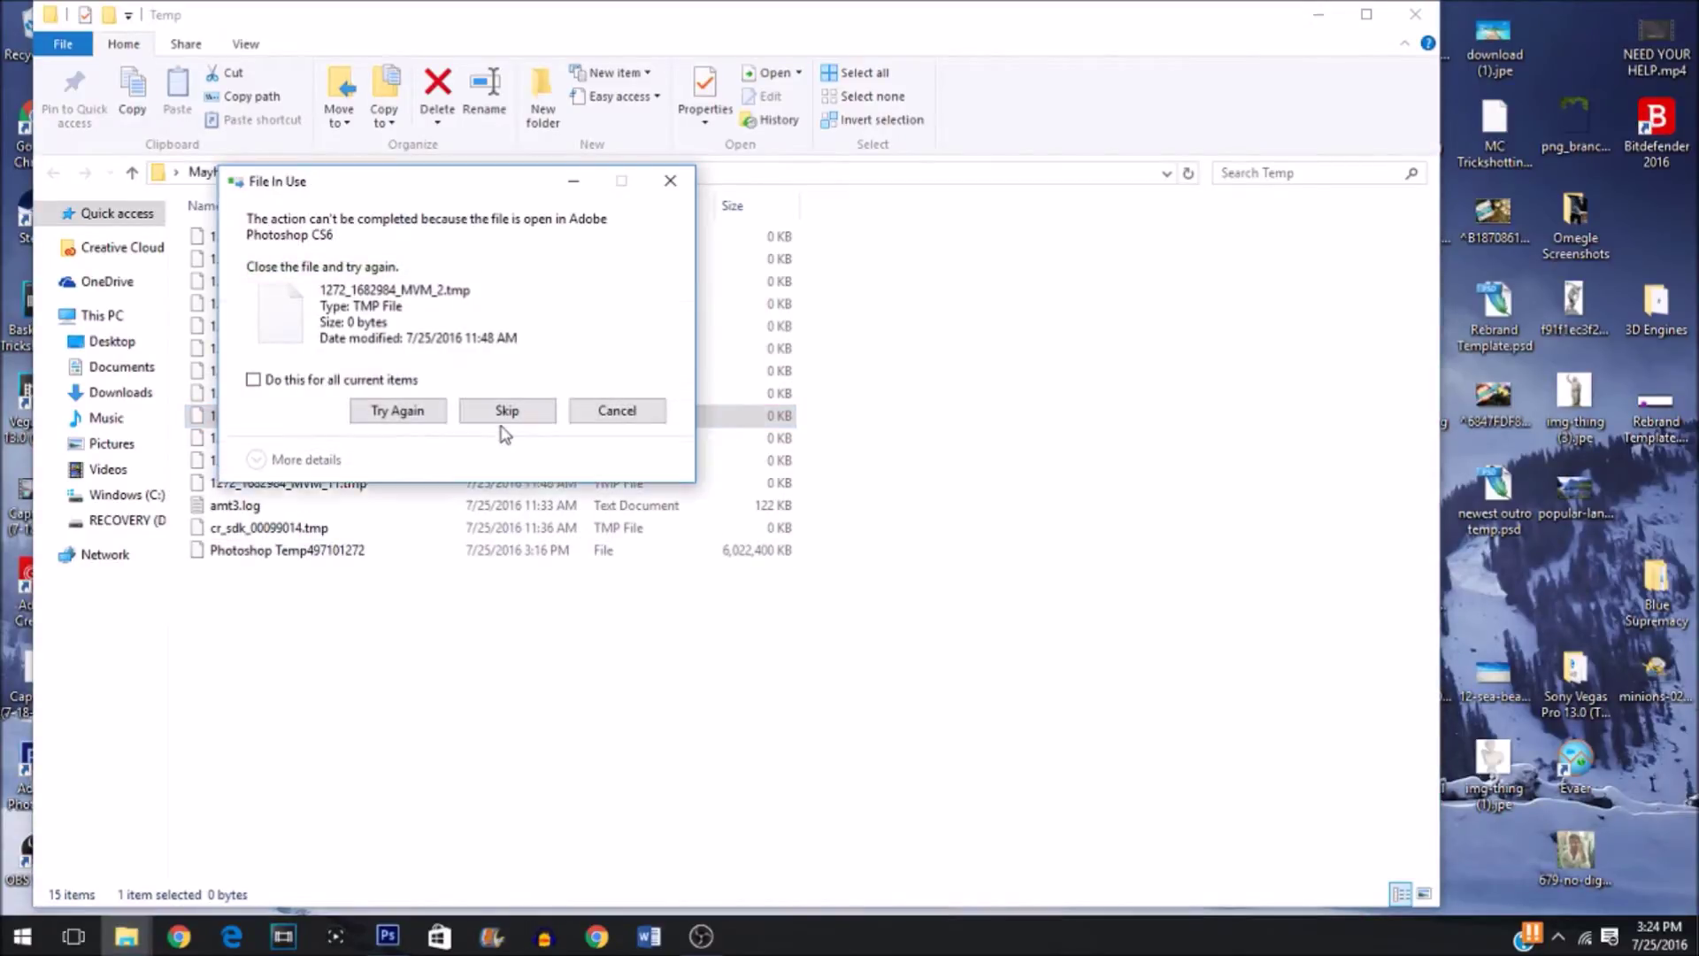
click(508, 420)
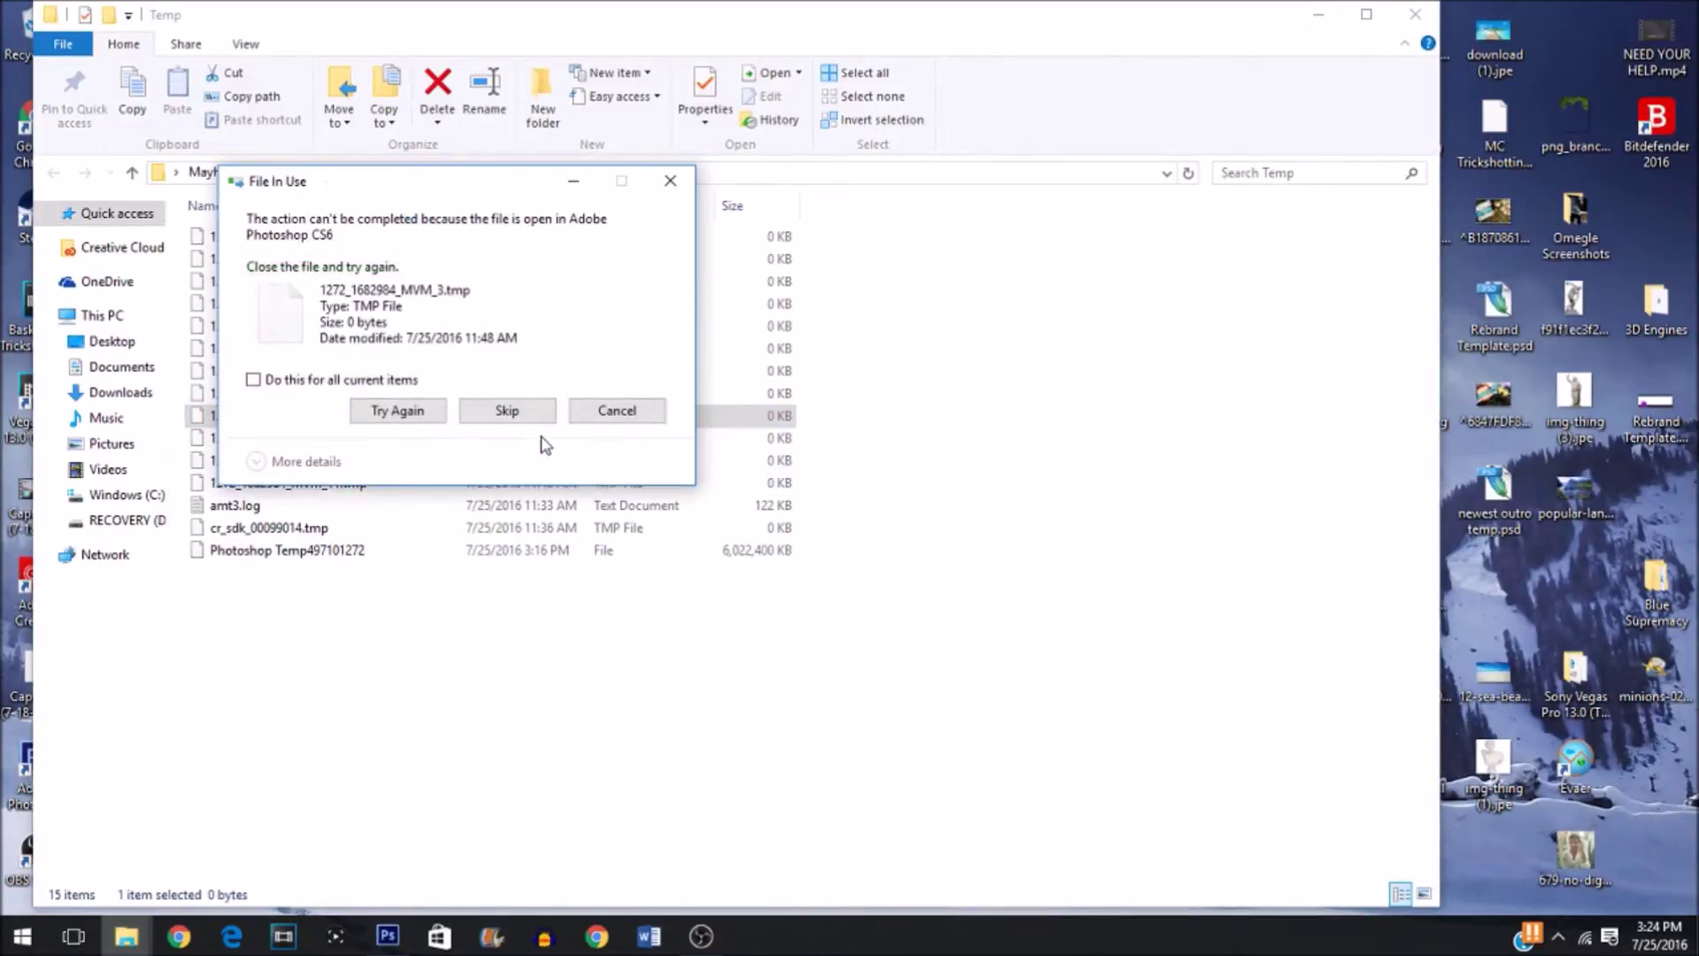
click(535, 418)
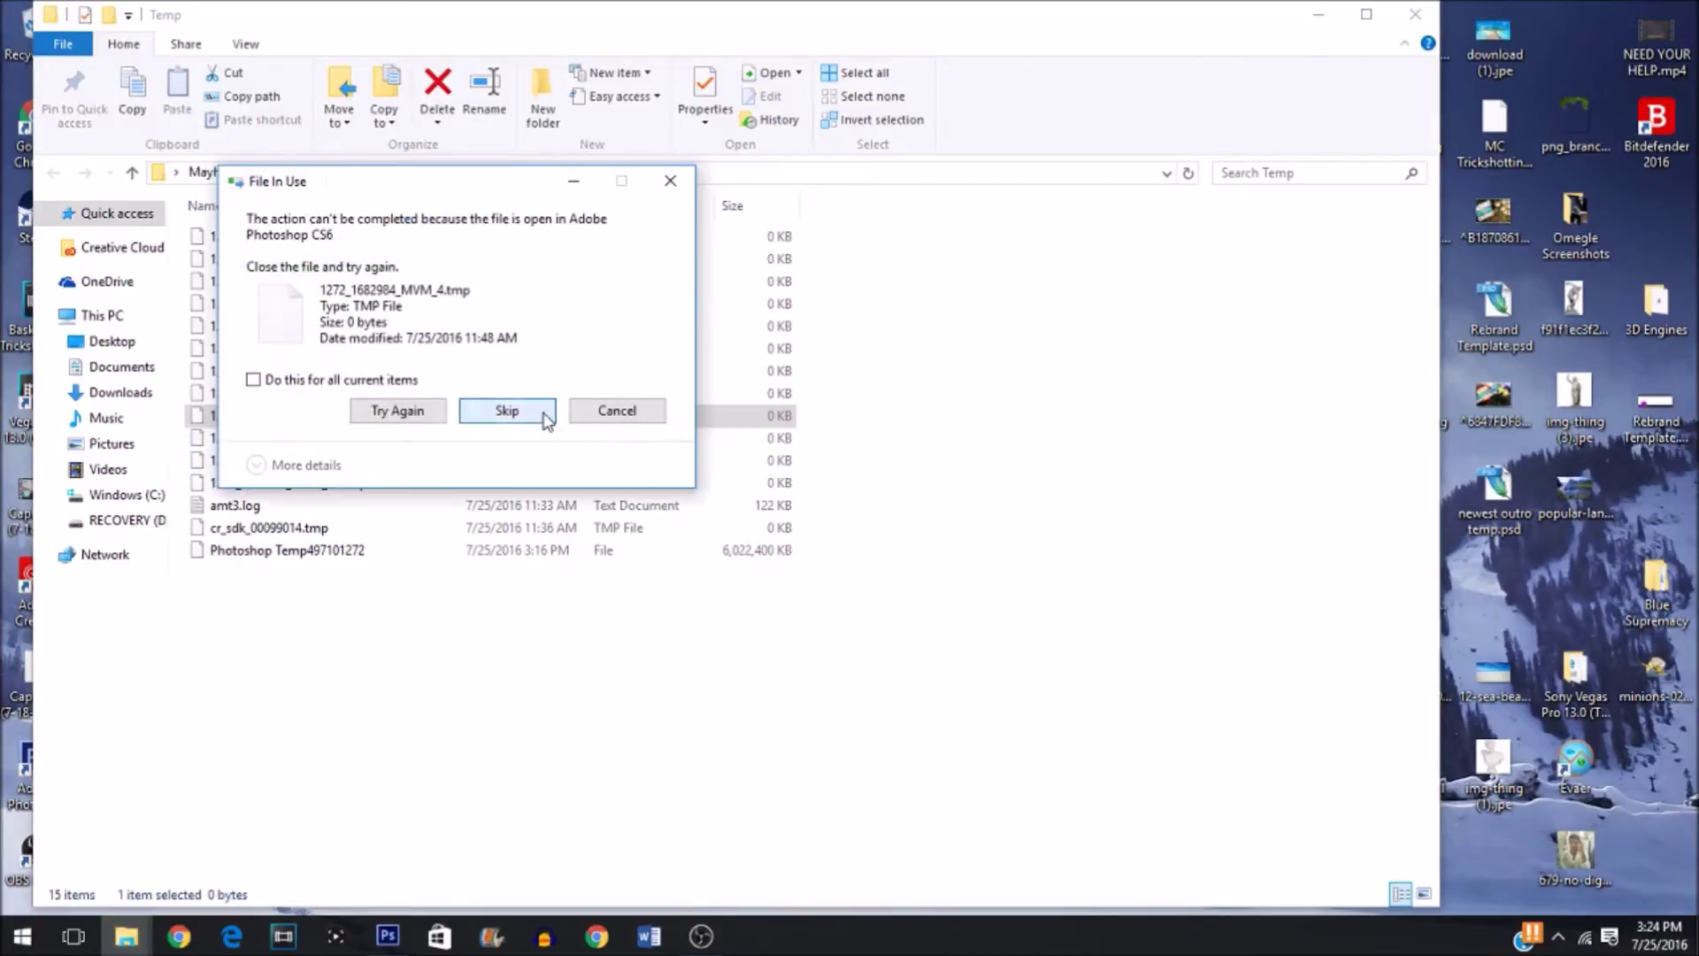
click(544, 420)
click(526, 415)
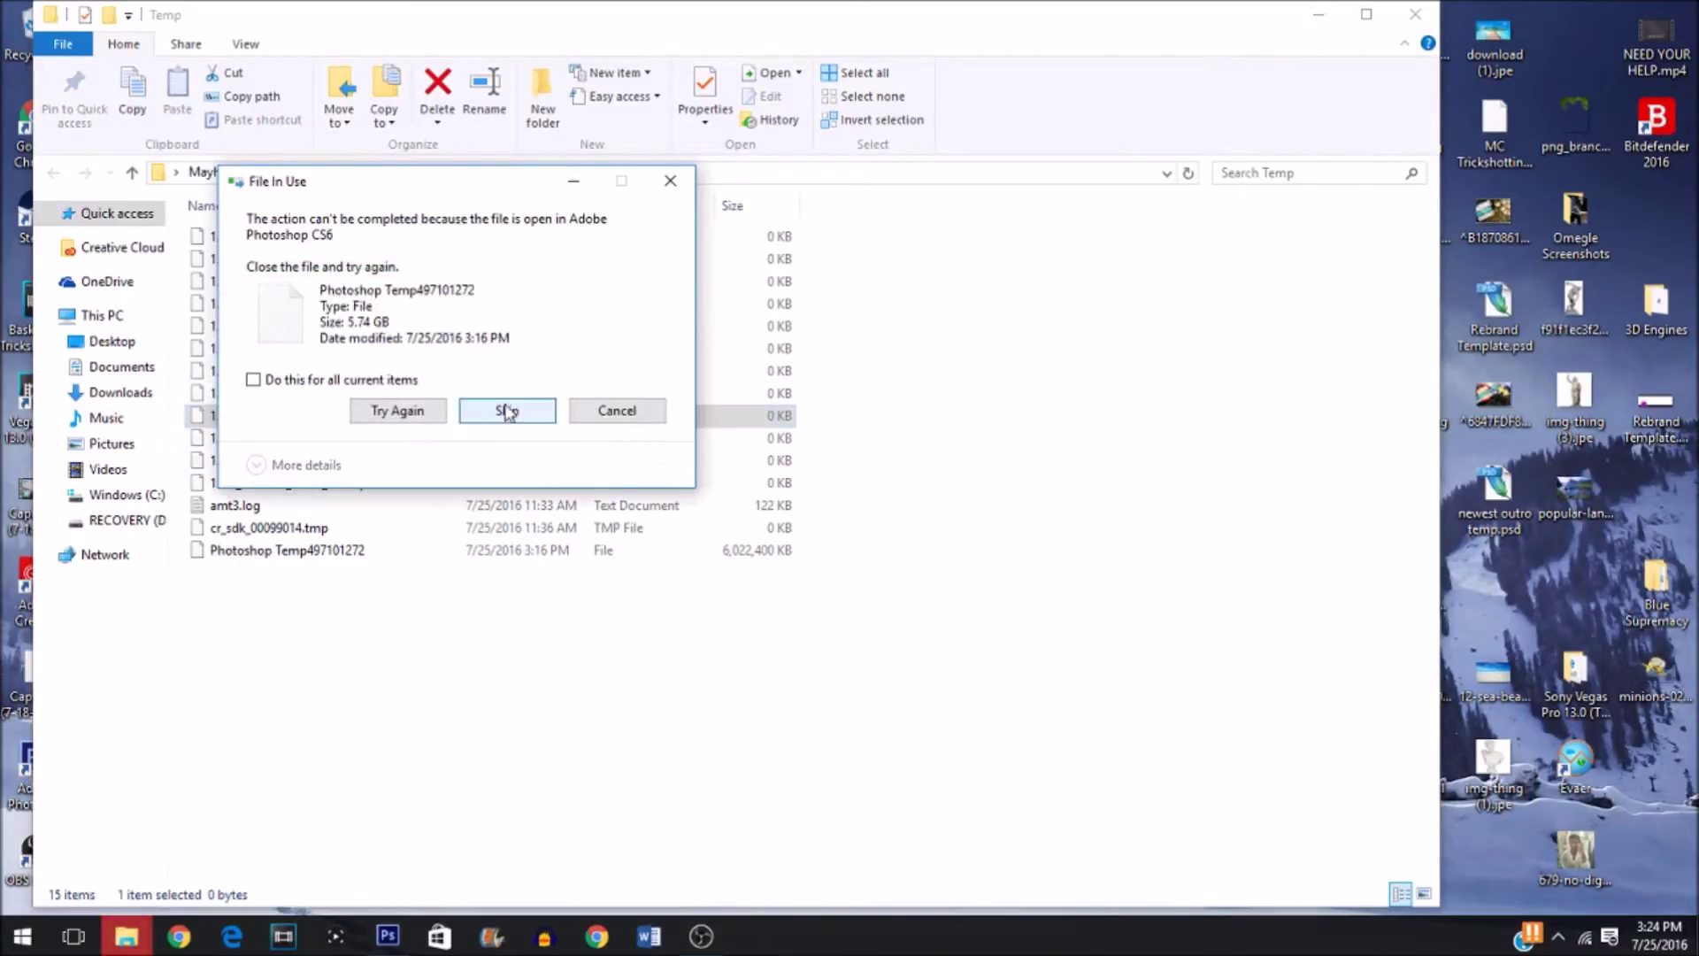
click(507, 414)
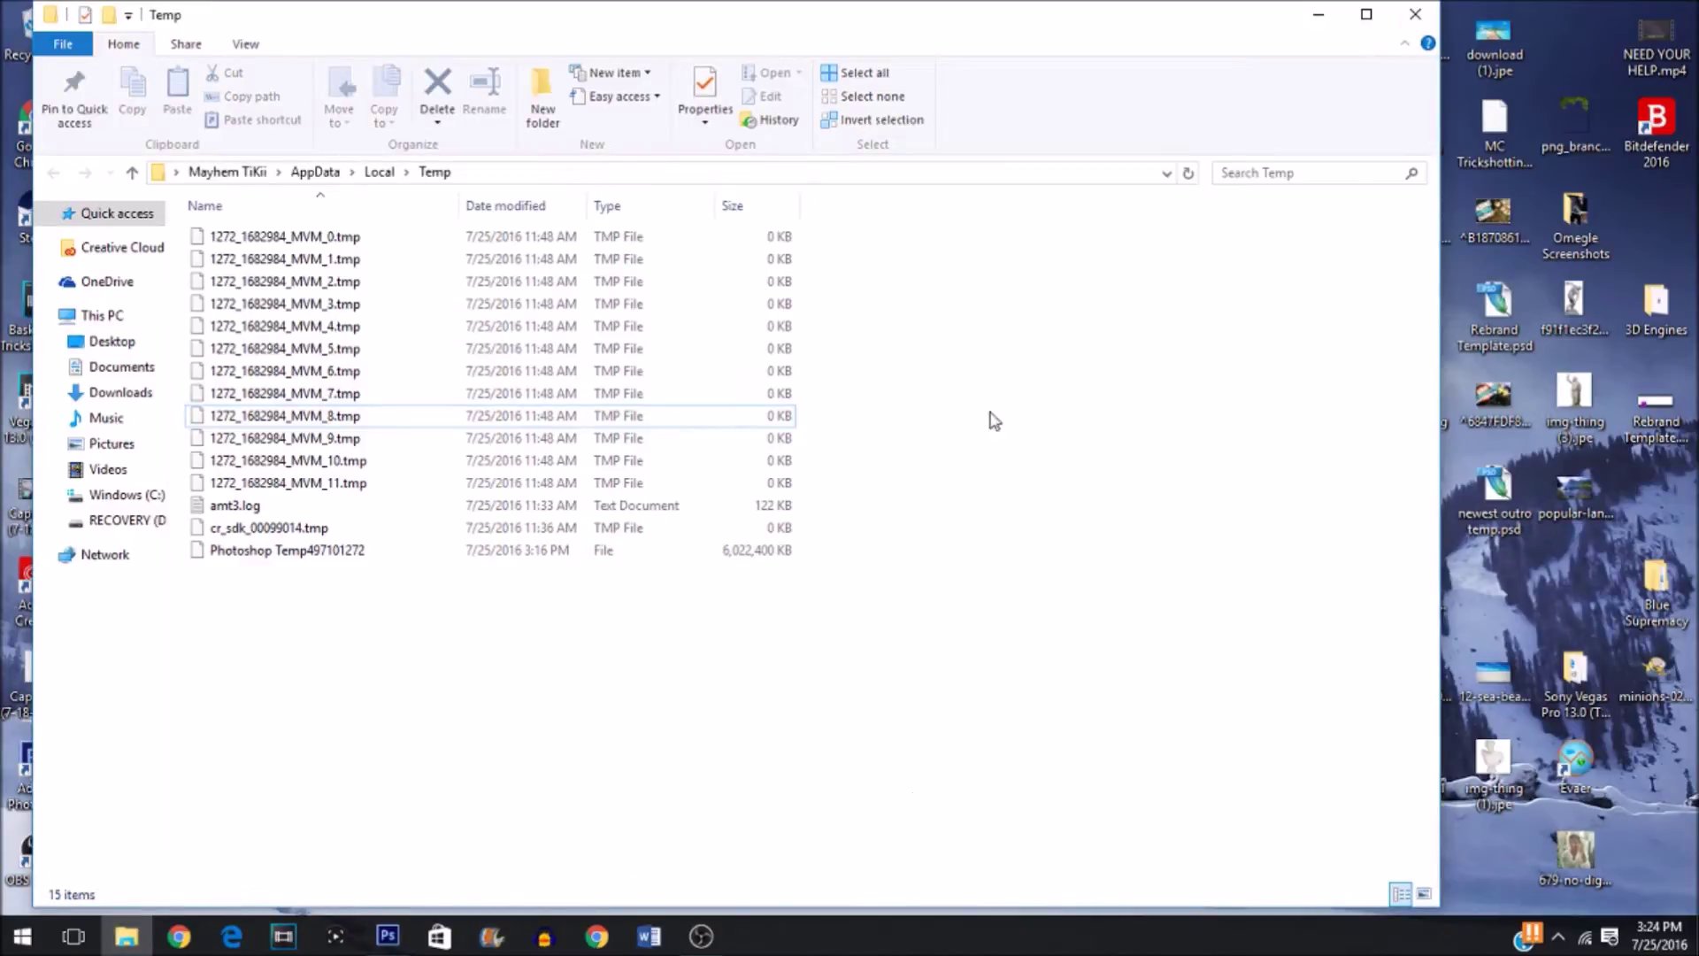
click(1416, 14)
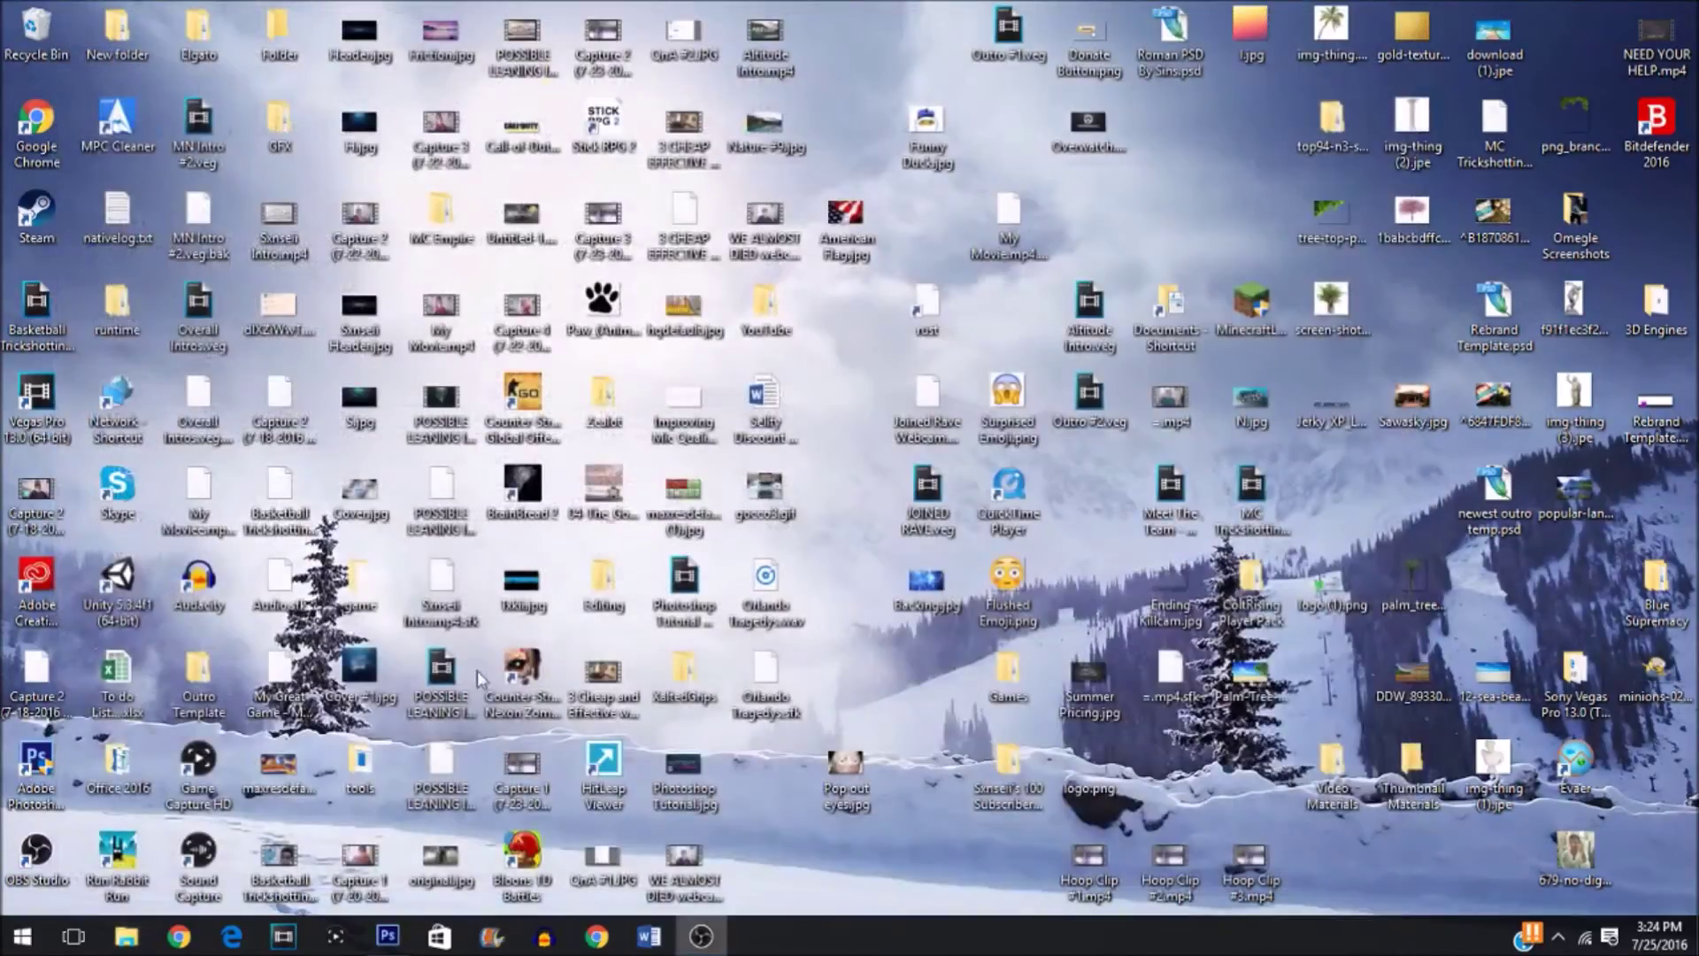
Step: Run 'prefetch' from the Start power-user menu to open the Windows Prefetch folder
click(19, 941)
right_click(20, 941)
click(73, 835)
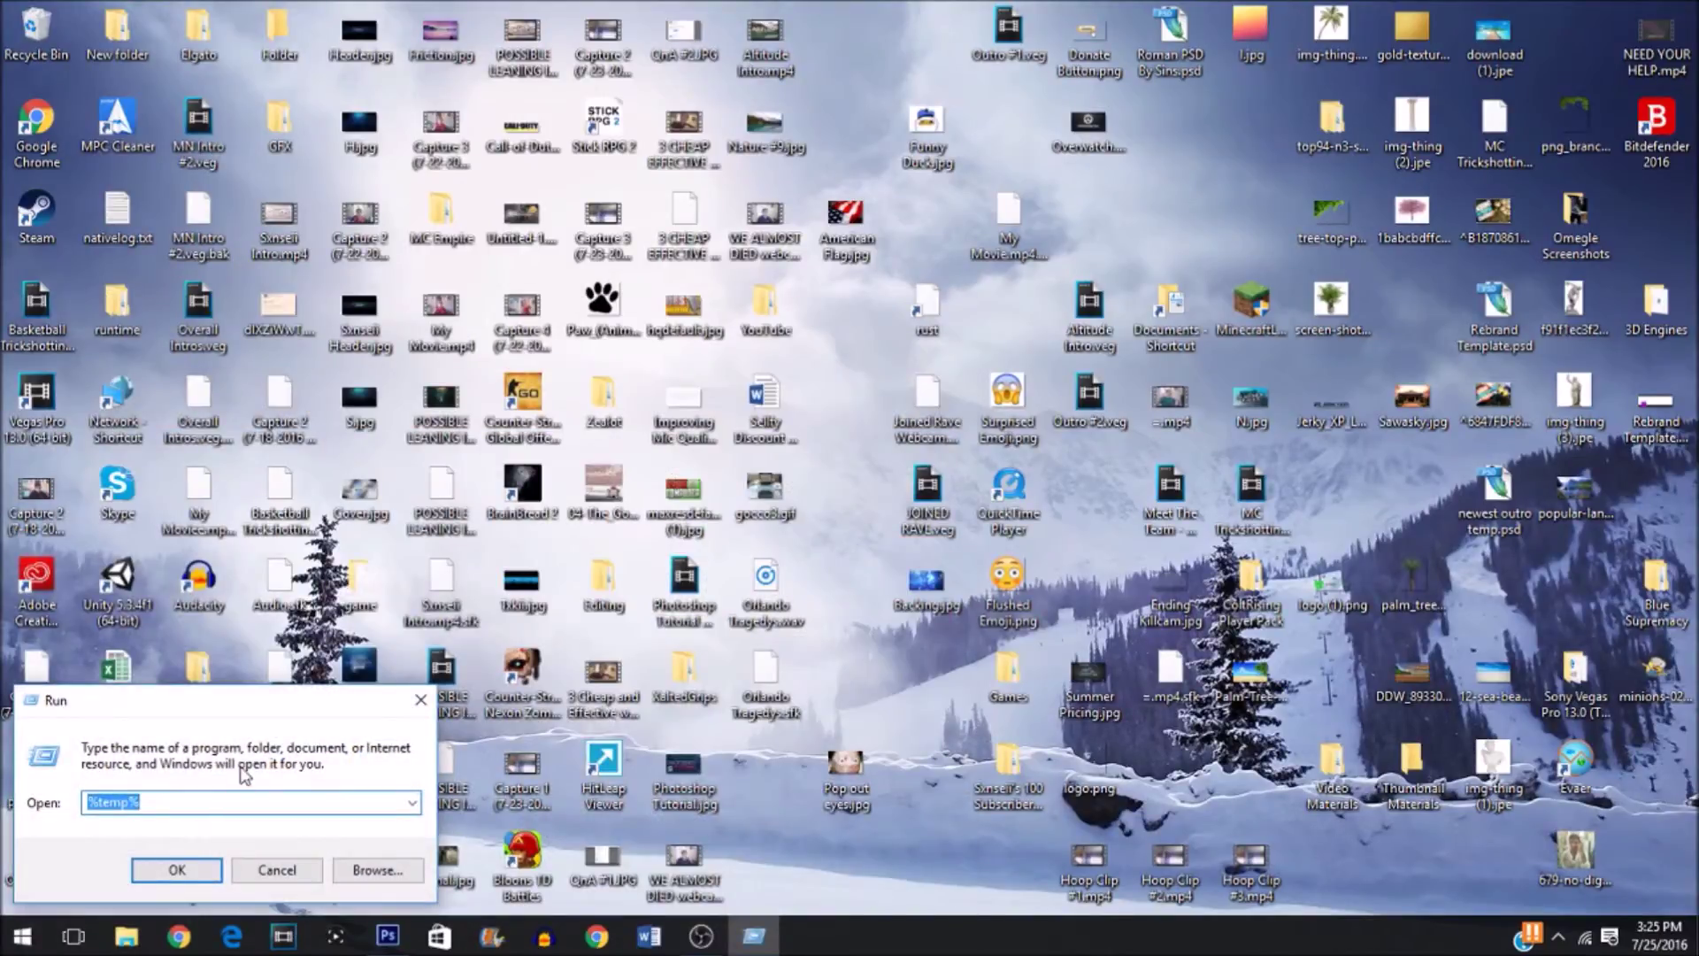
key(BackSpace)
text(pre)
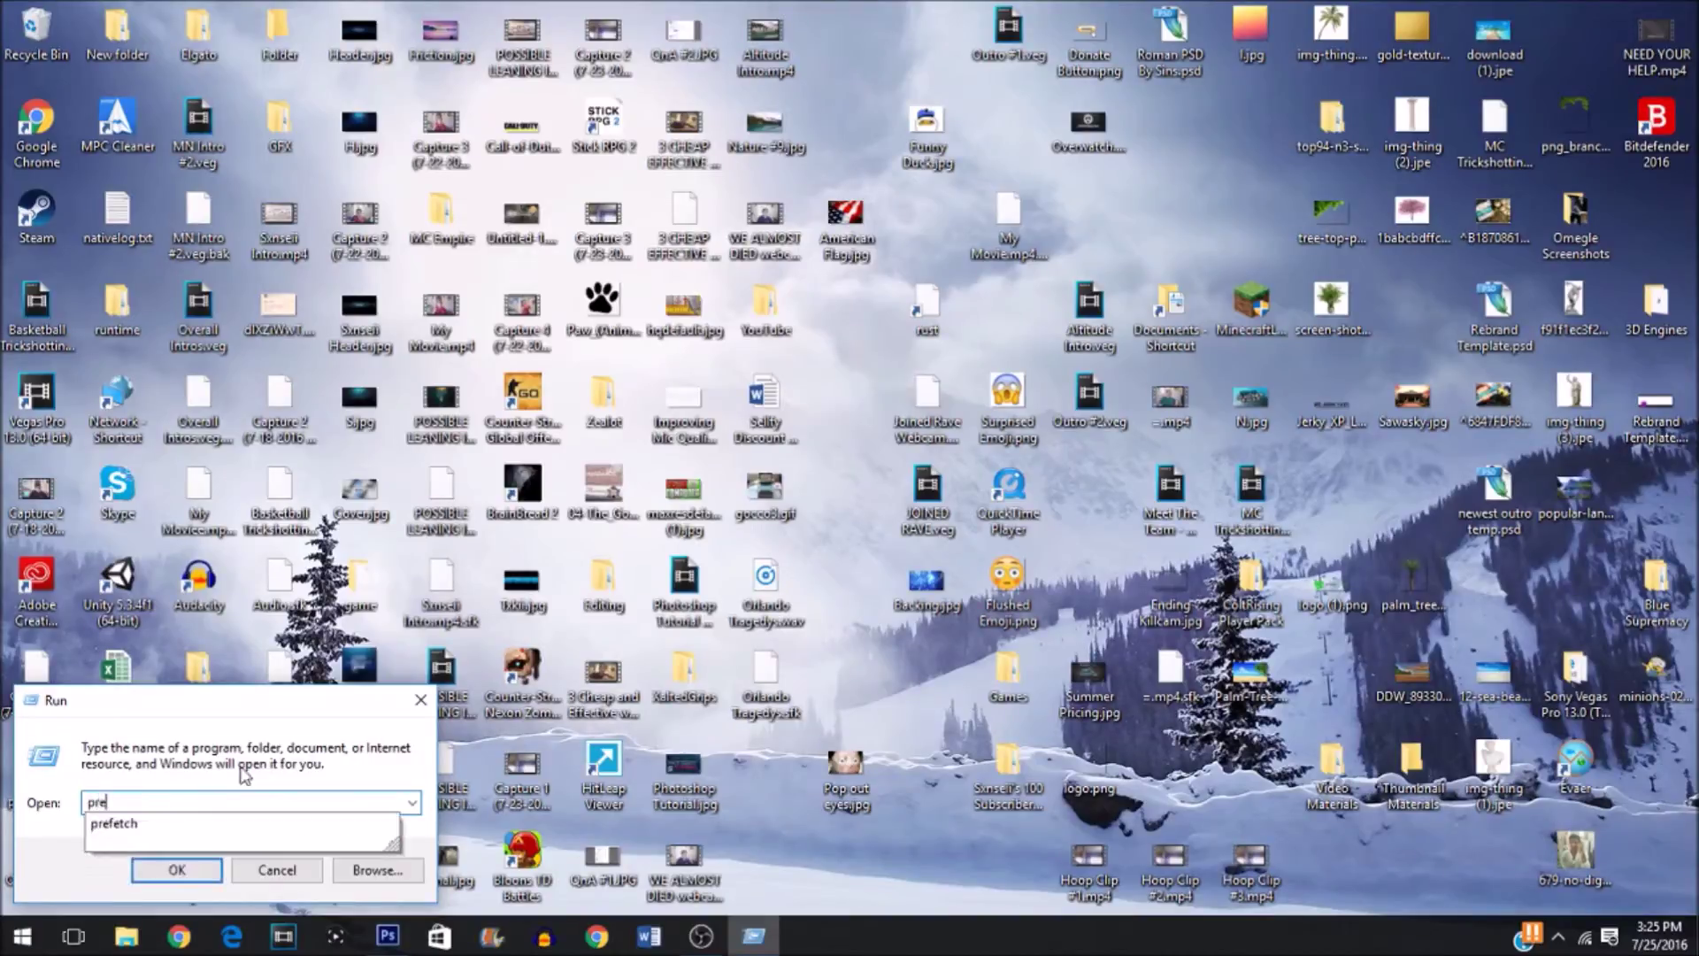
text(fe)
text(tch)
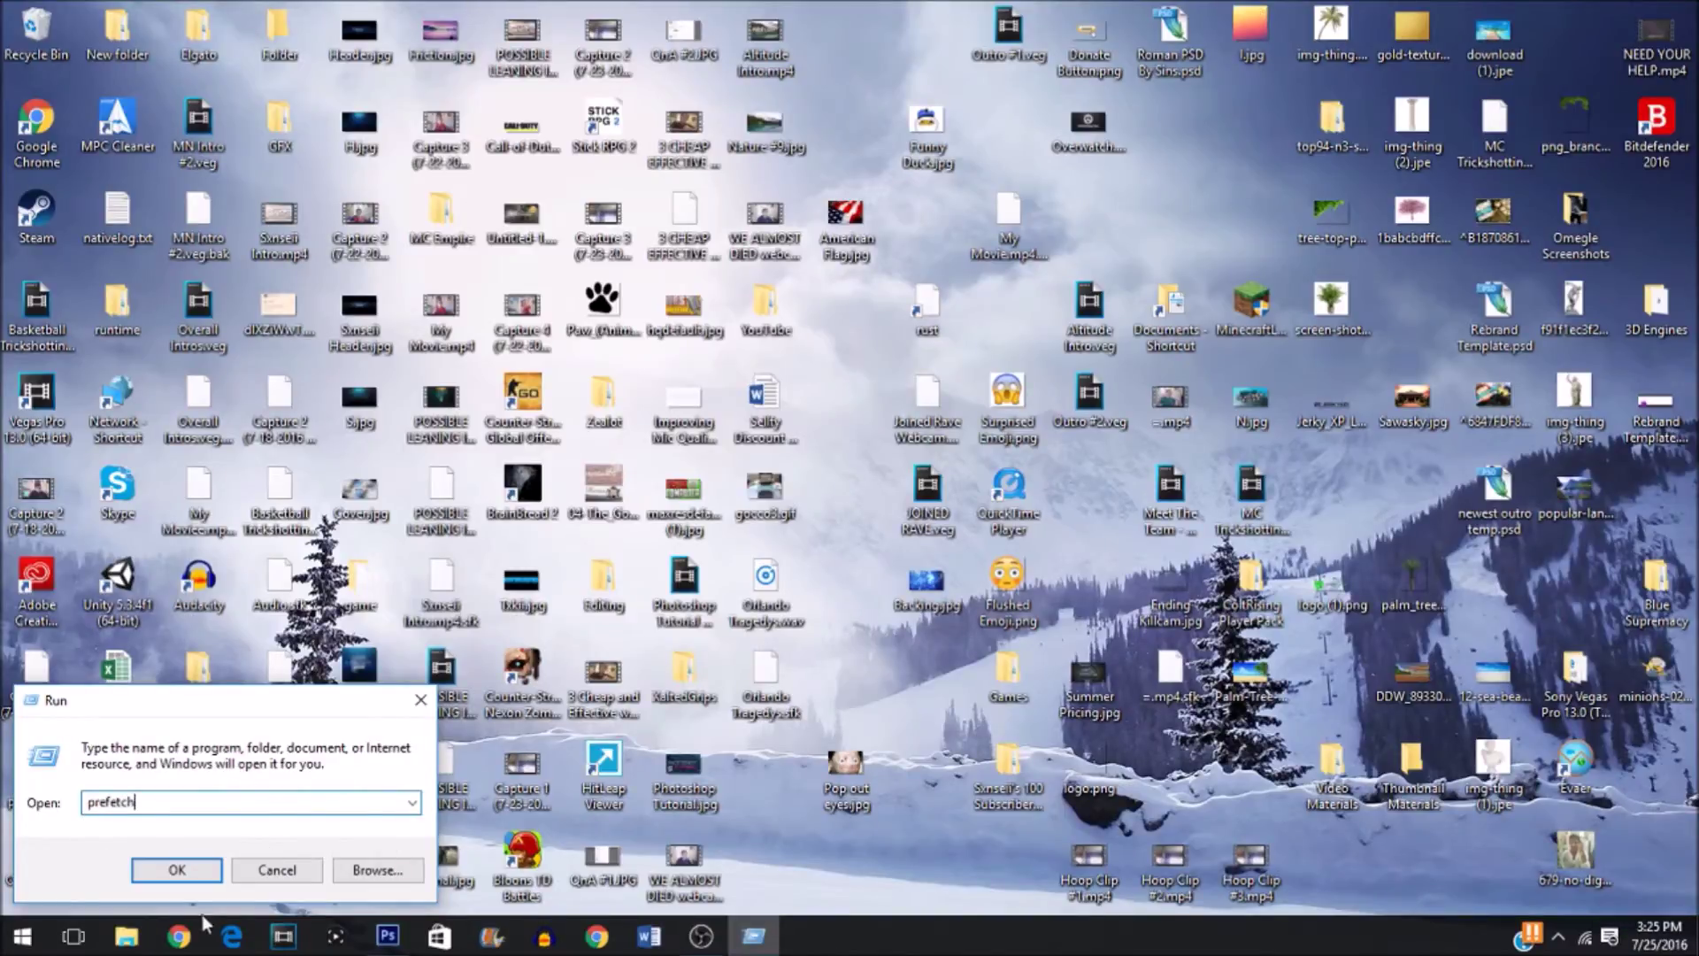
click(177, 869)
scroll(664, 607, up, 15)
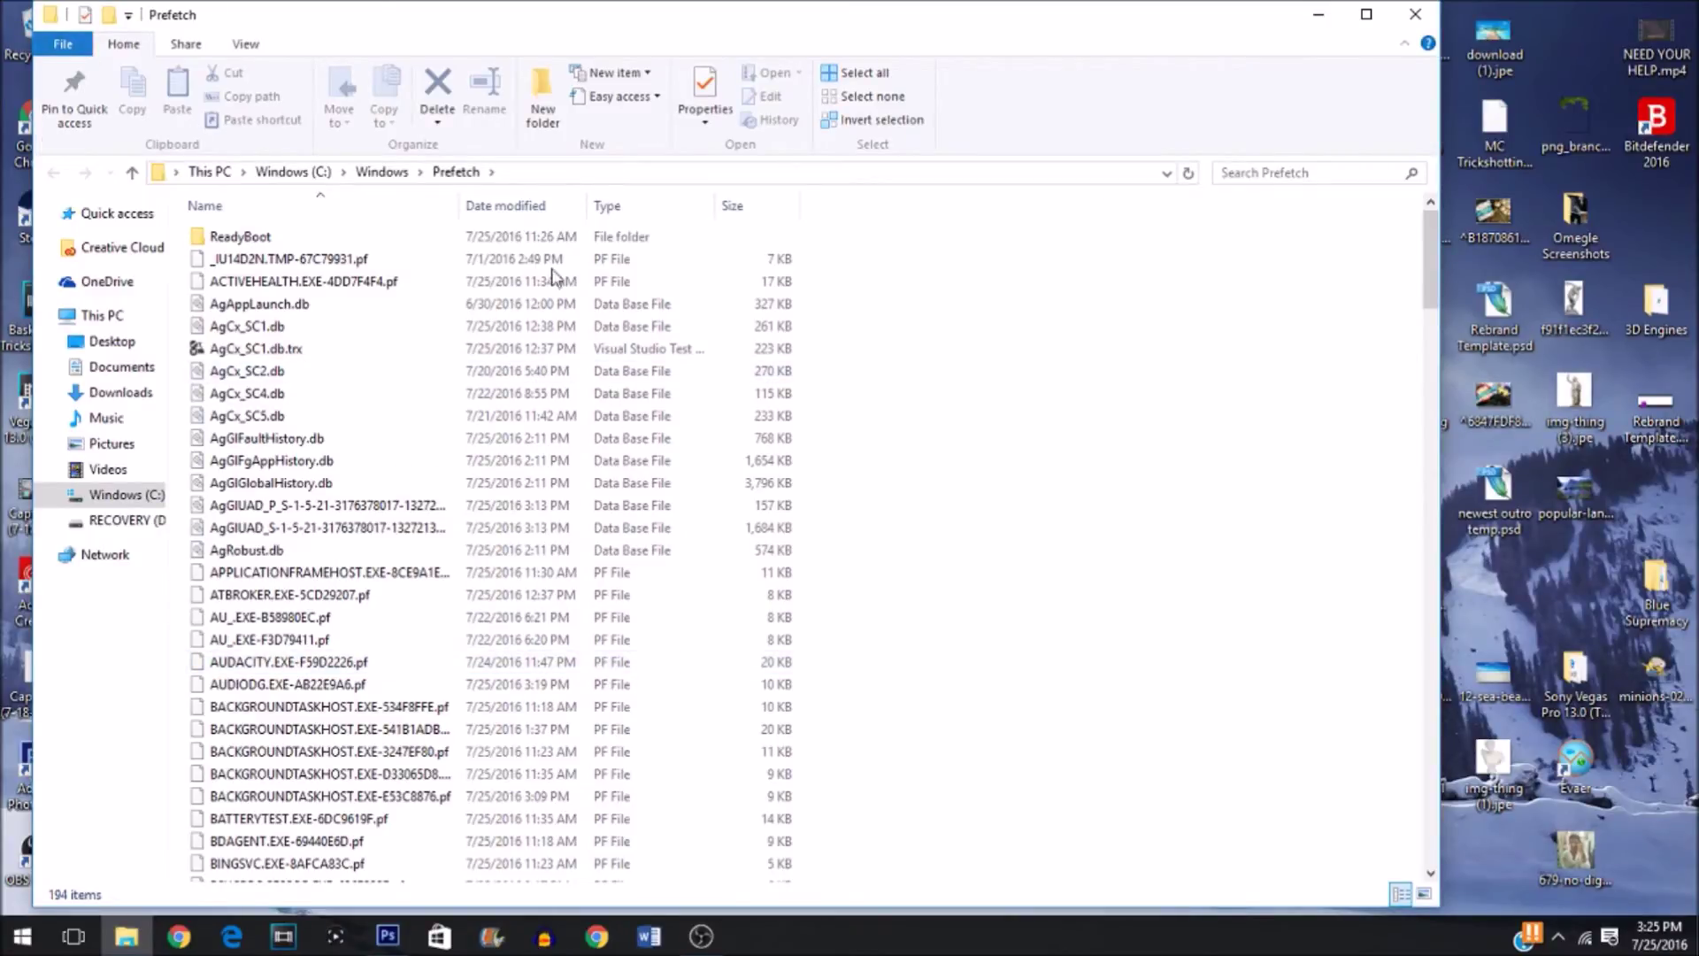
scroll(858, 390, down, 8)
scroll(925, 286, up, 8)
Step: Select and delete all Prefetch files, show the desktop and reopen the Start power-user menu
key(ctrl+a)
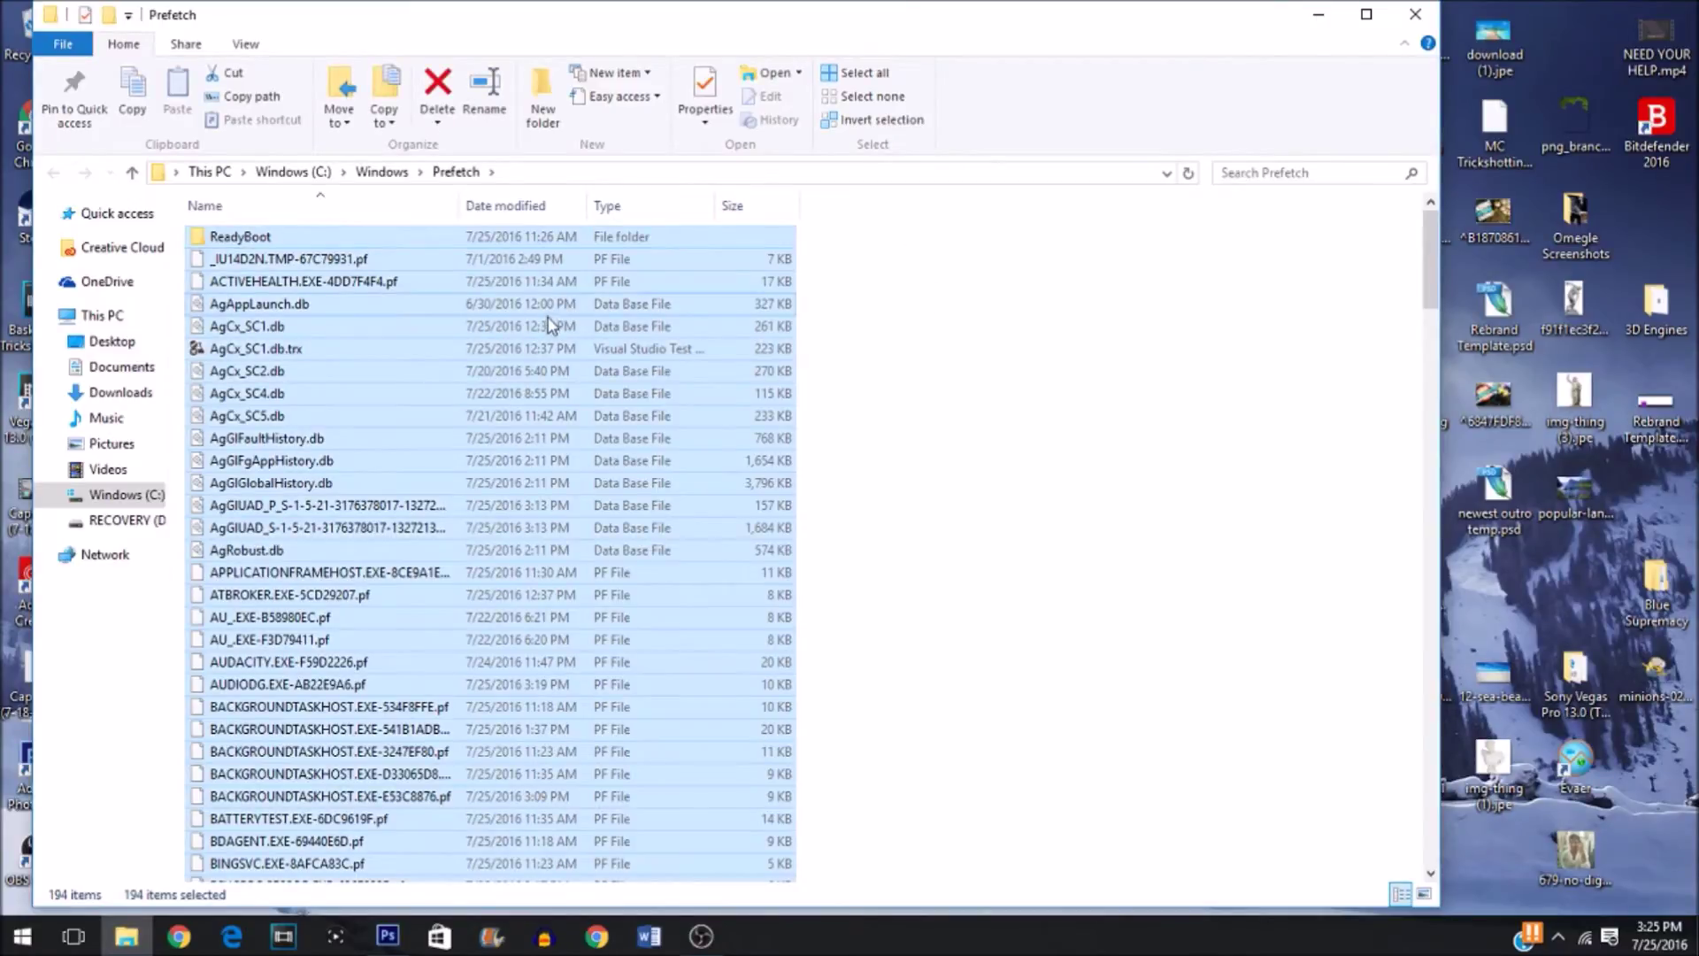
right_click(549, 313)
click(604, 493)
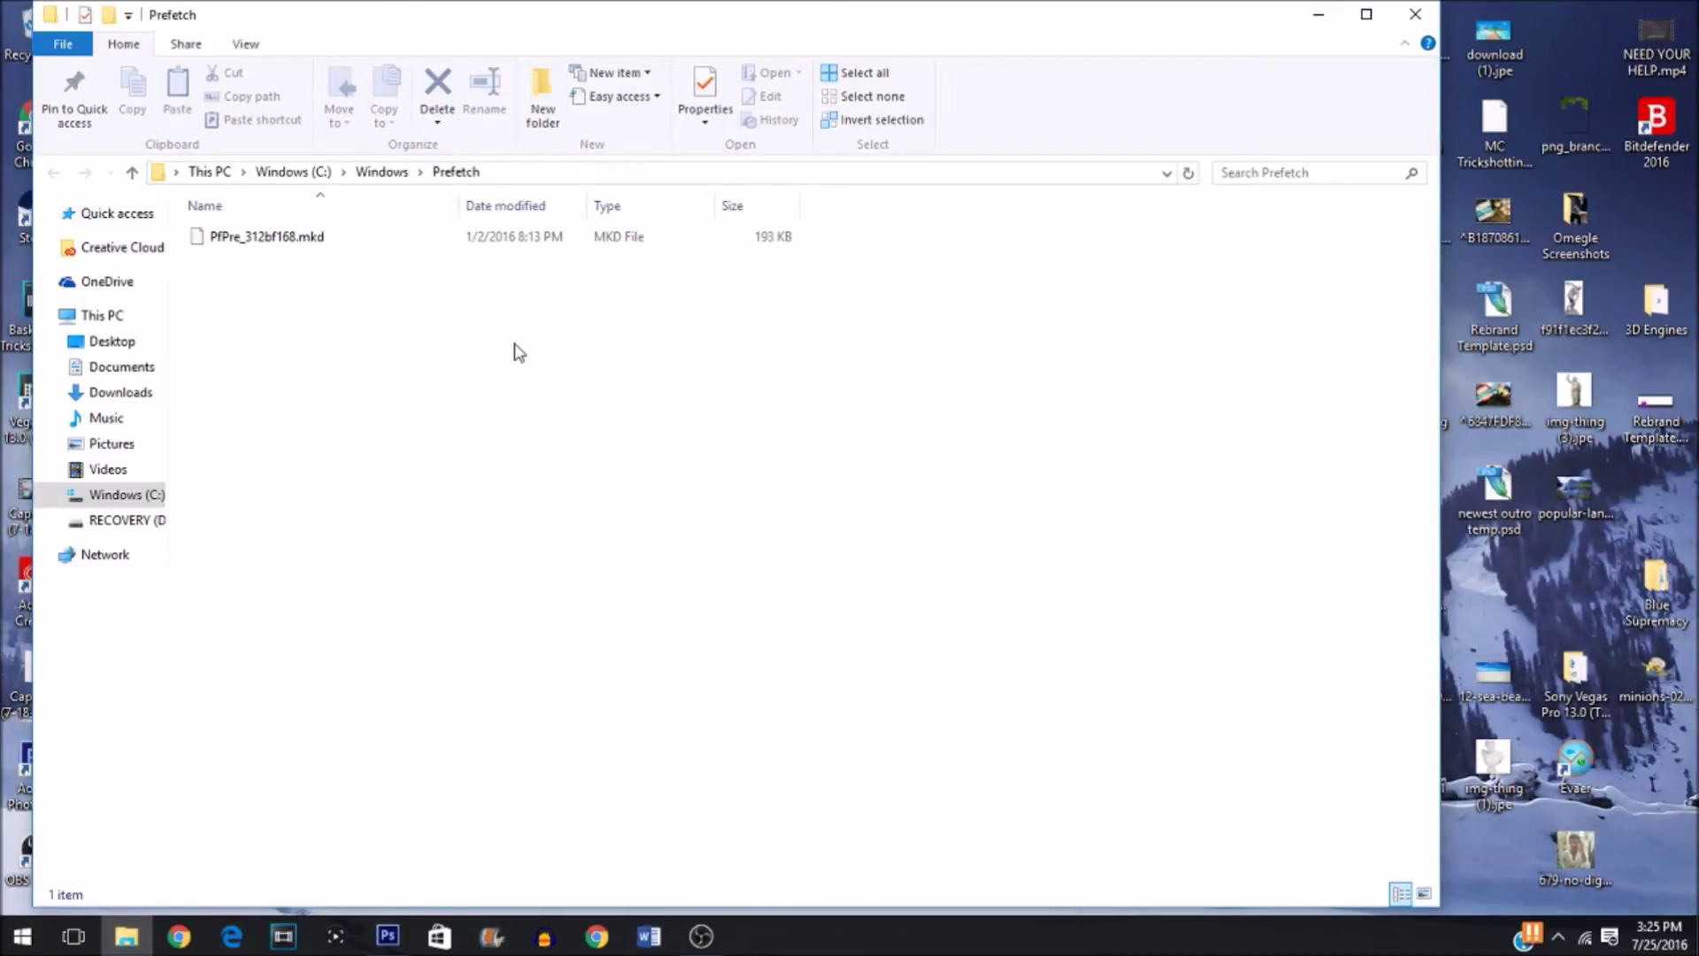
key(super+d)
right_click(21, 938)
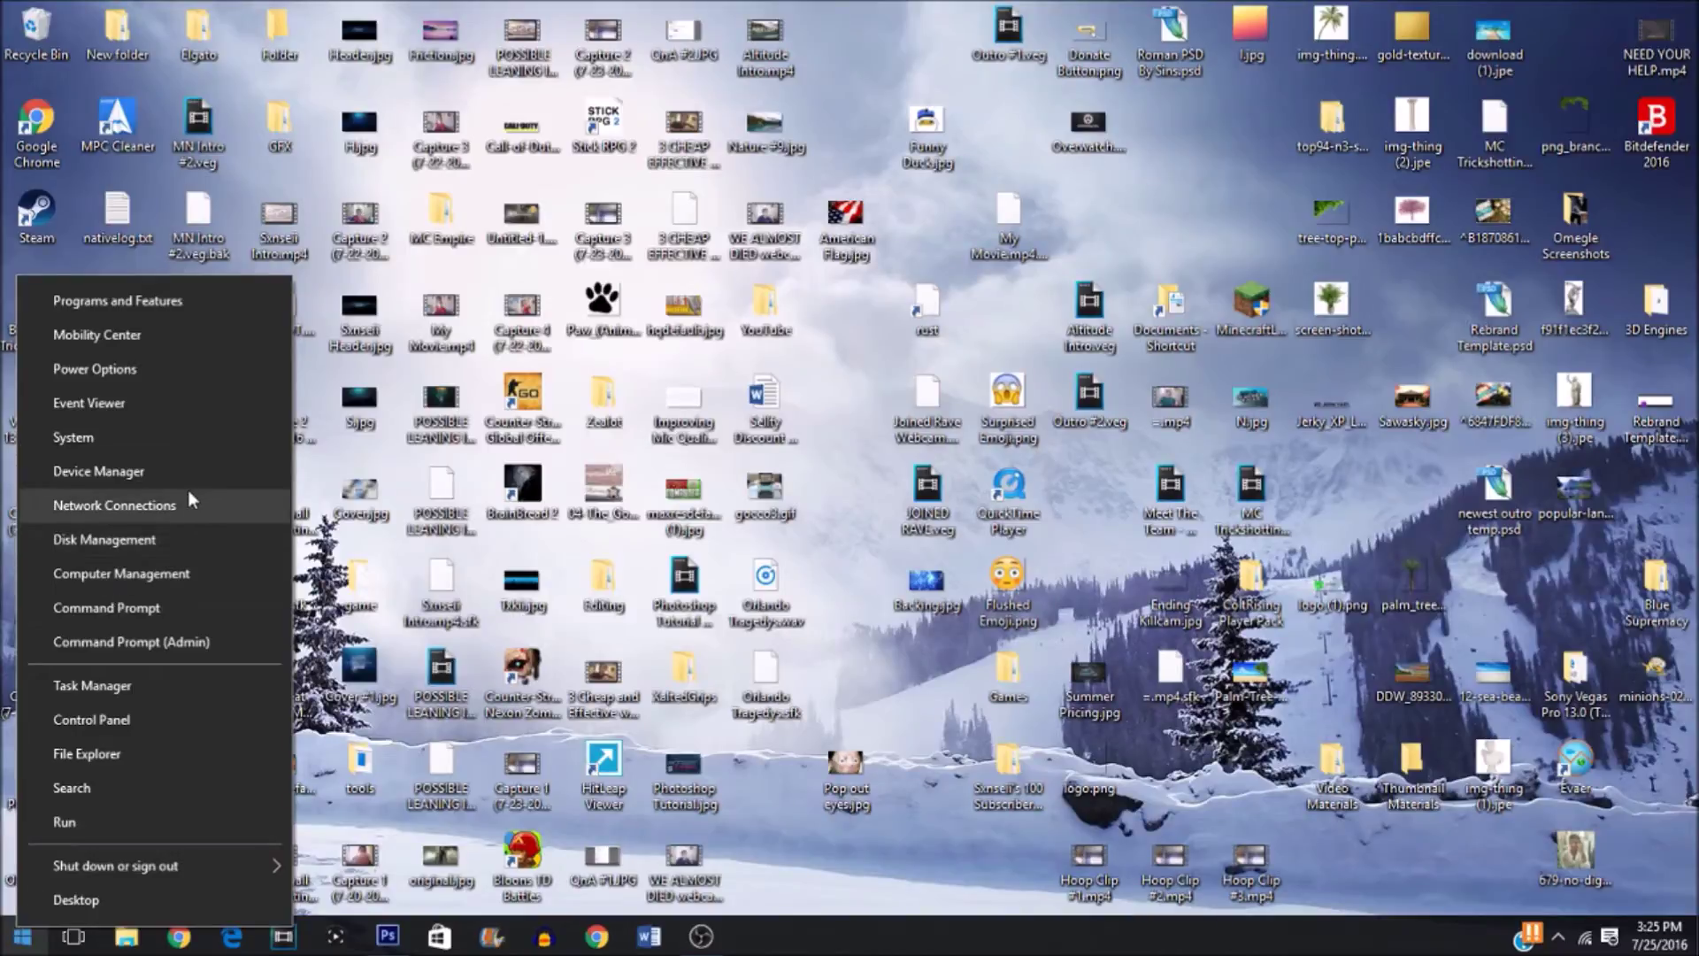
Step: In Power Options, select the High performance plan instead of HP Recommended
click(153, 373)
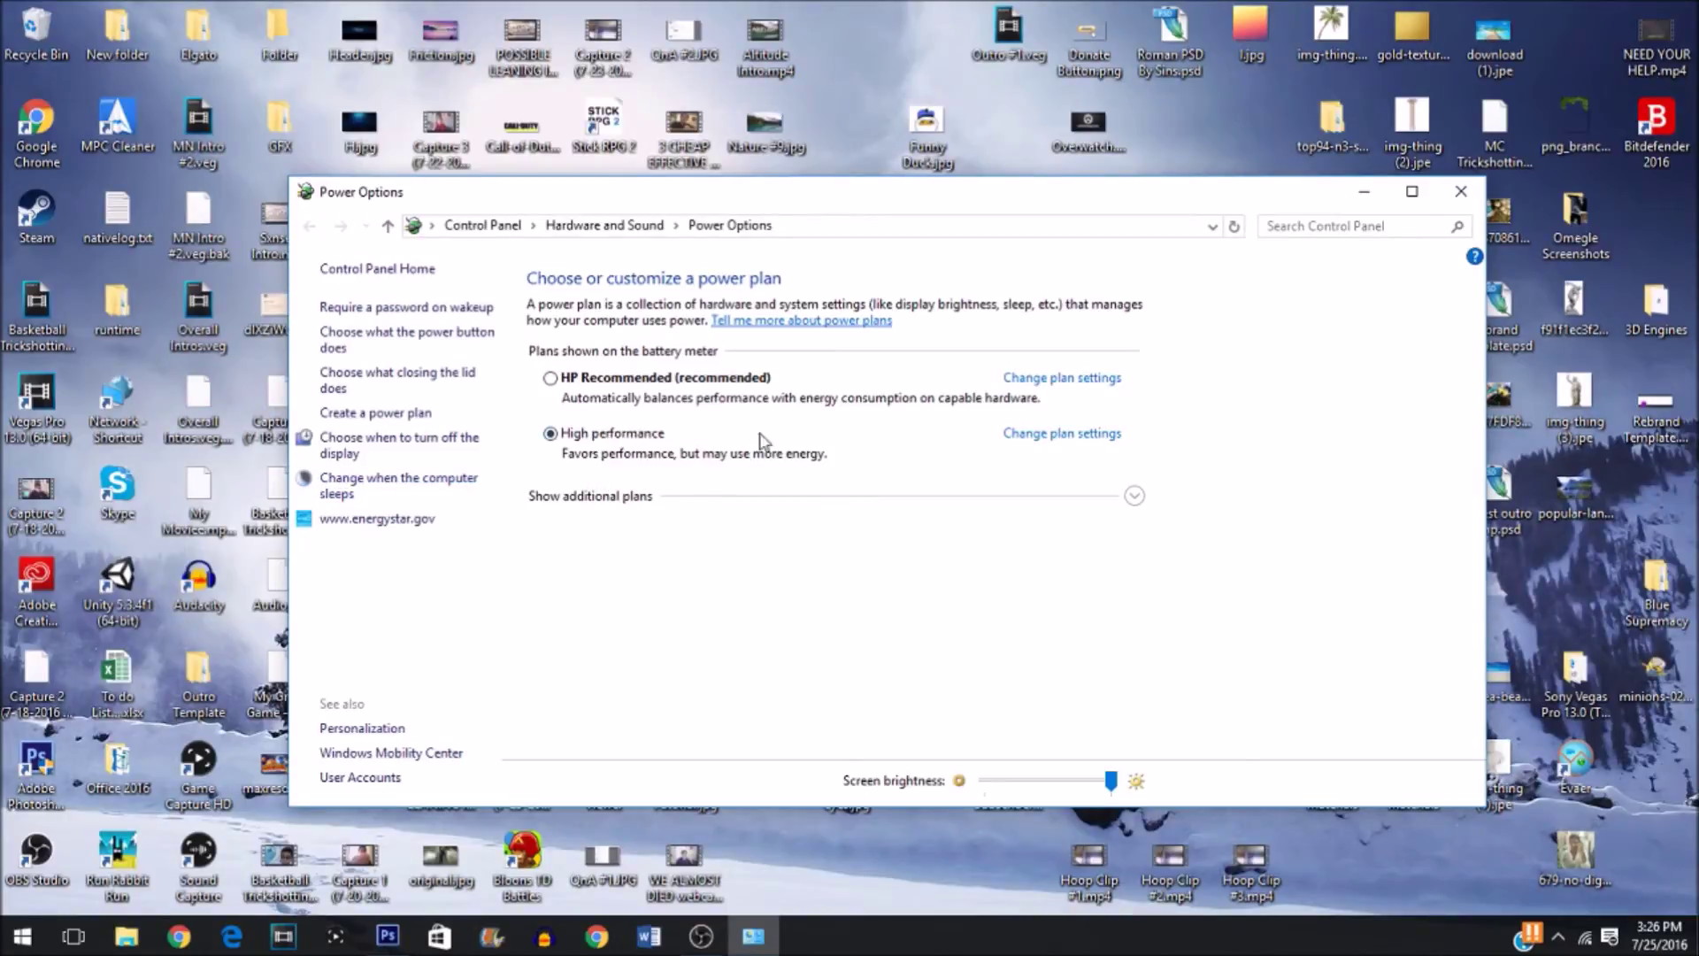
key(Up)
click(555, 435)
Step: Close Power Options, open the Recycle Bin and delete all its selected items
key(alt+F4)
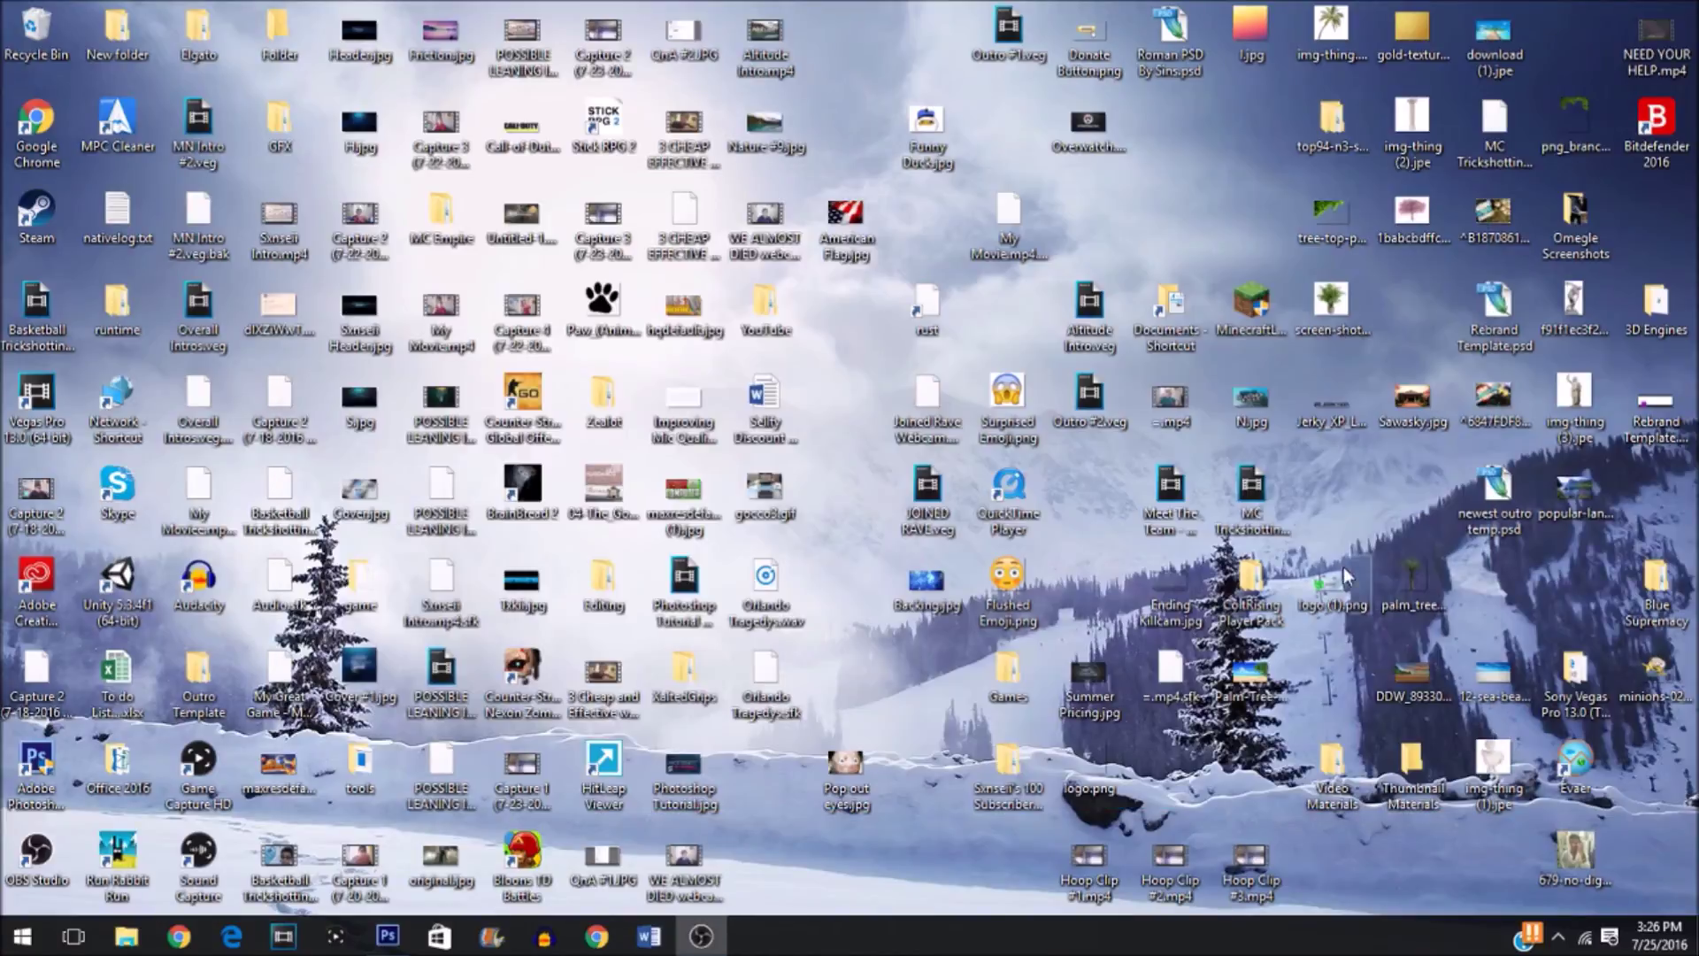
double_click(23, 54)
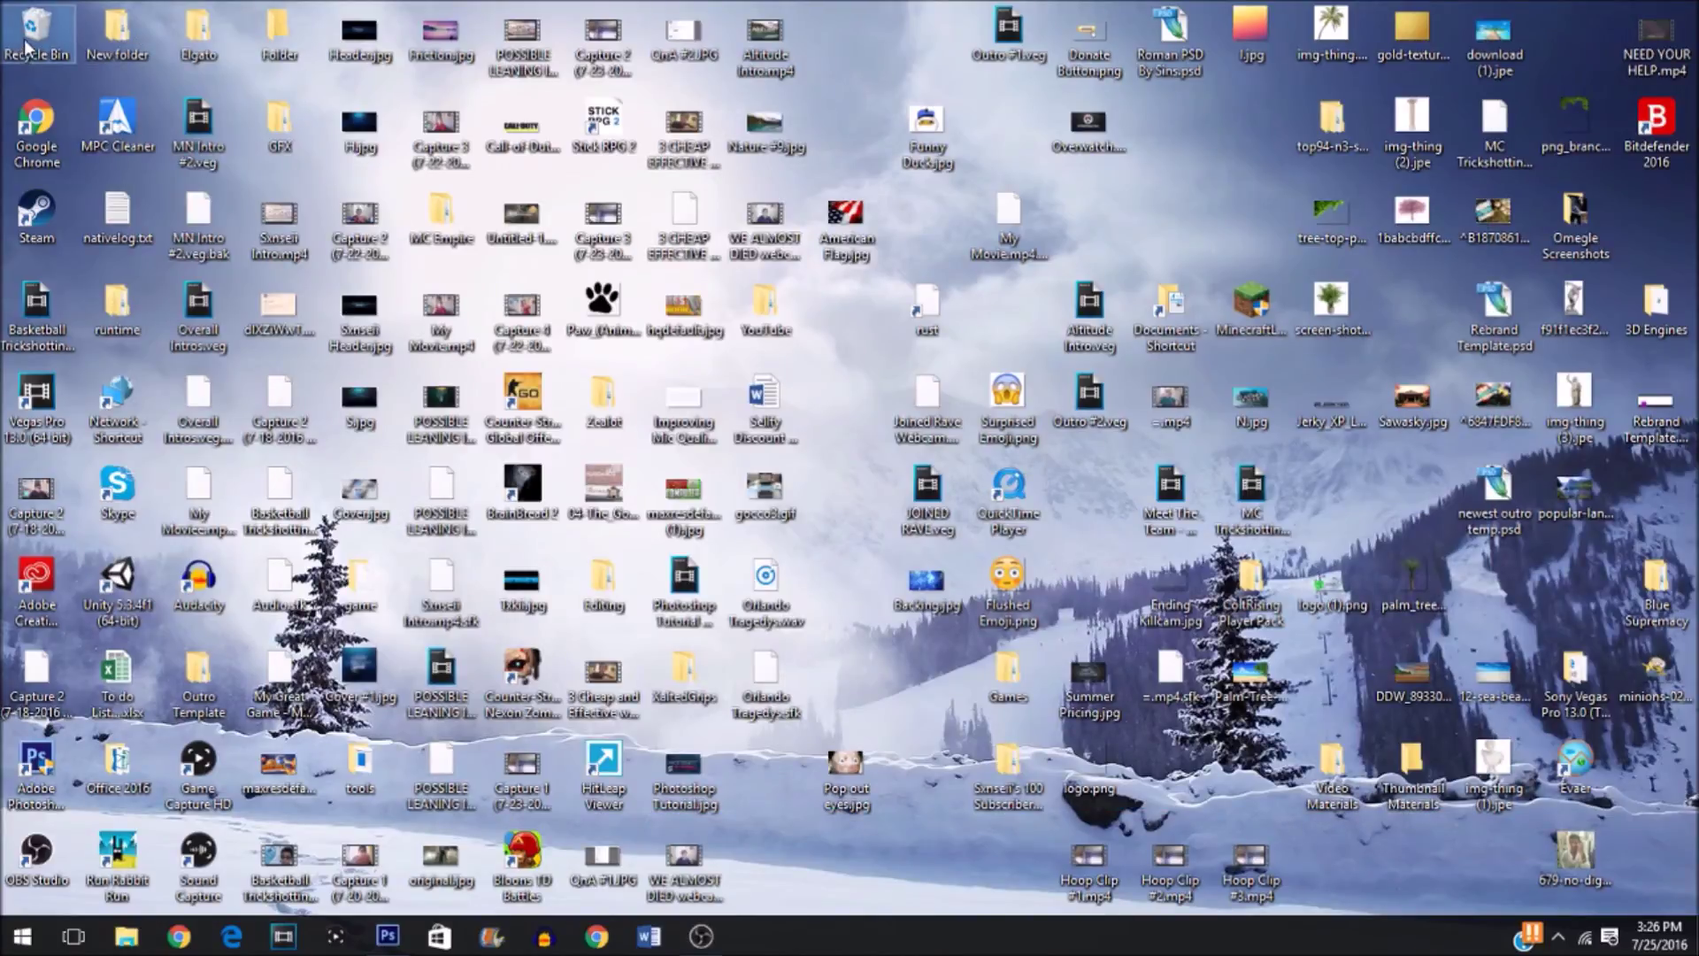
mouse_move(182, 233)
mouse_down()
mouse_move(1261, 892)
mouse_move(1276, 920)
mouse_up()
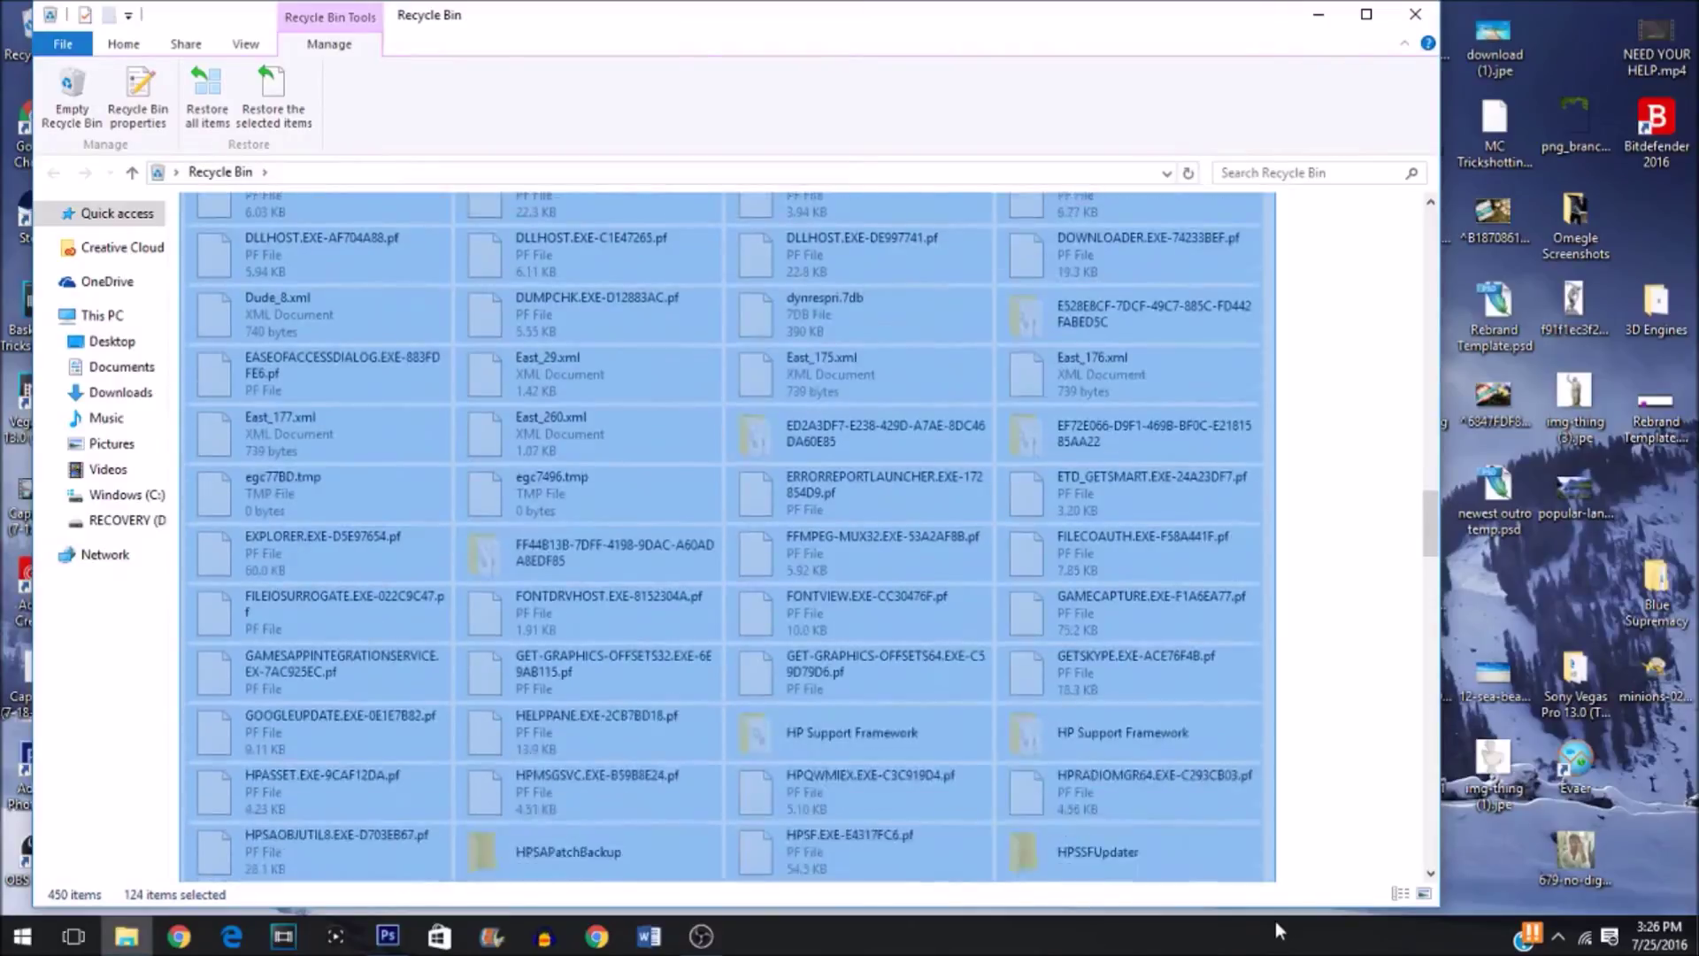
drag(1276, 921, 1001, 692)
right_click(937, 651)
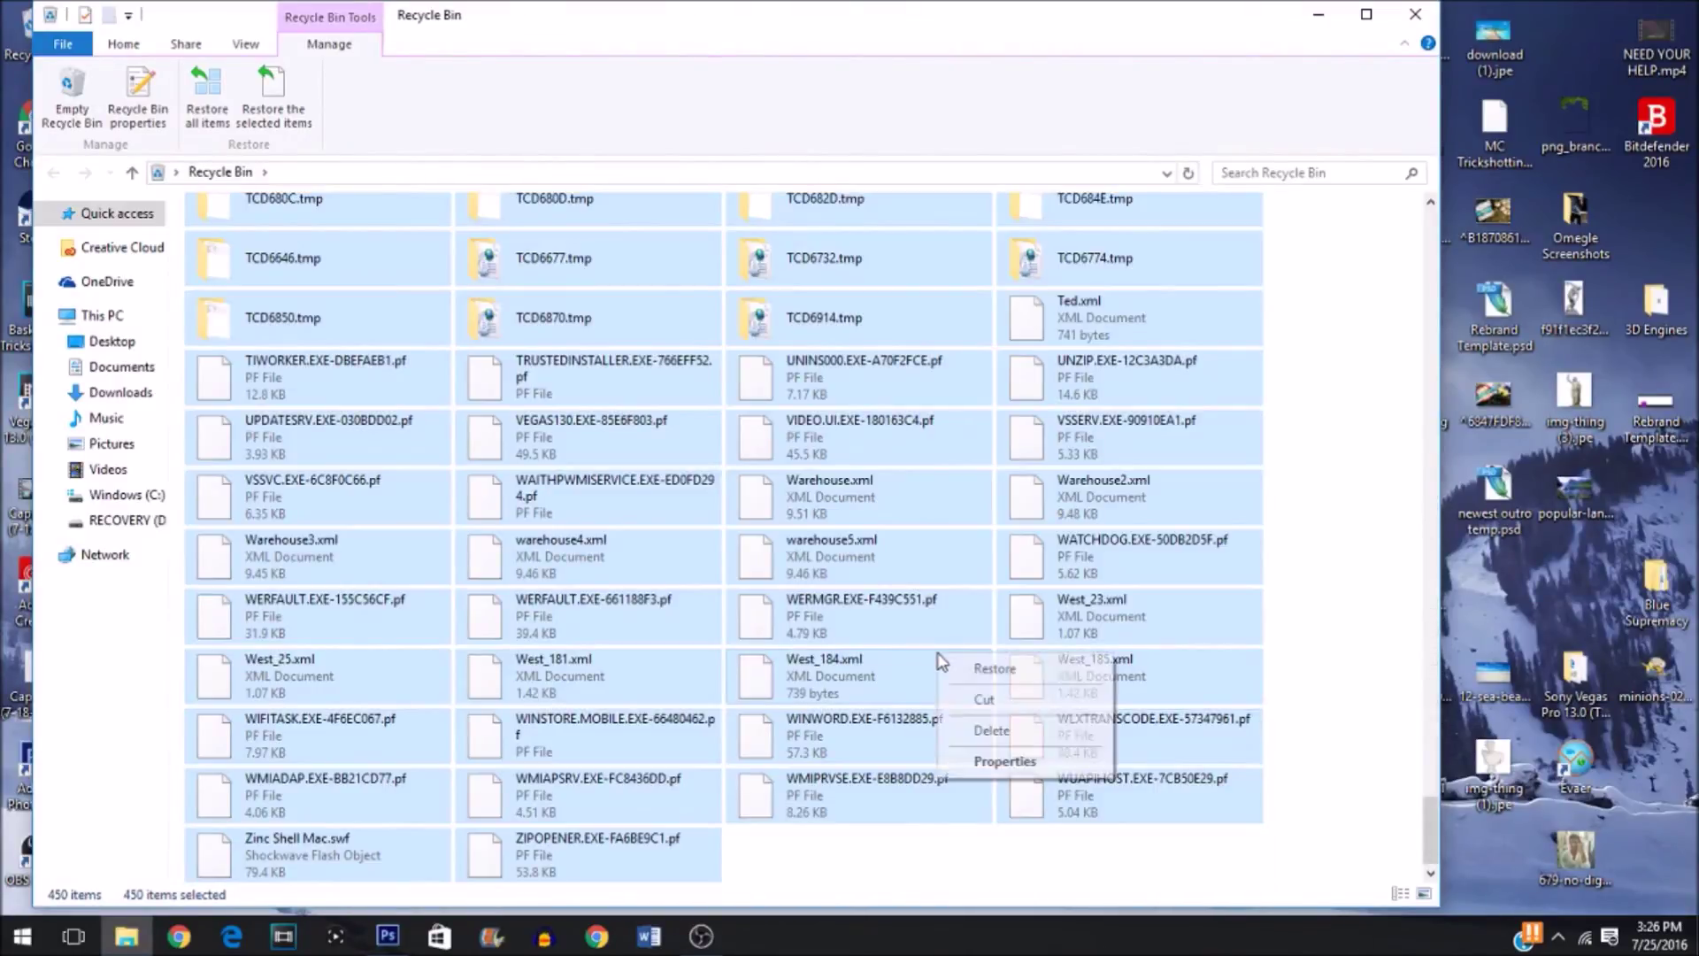
click(1016, 729)
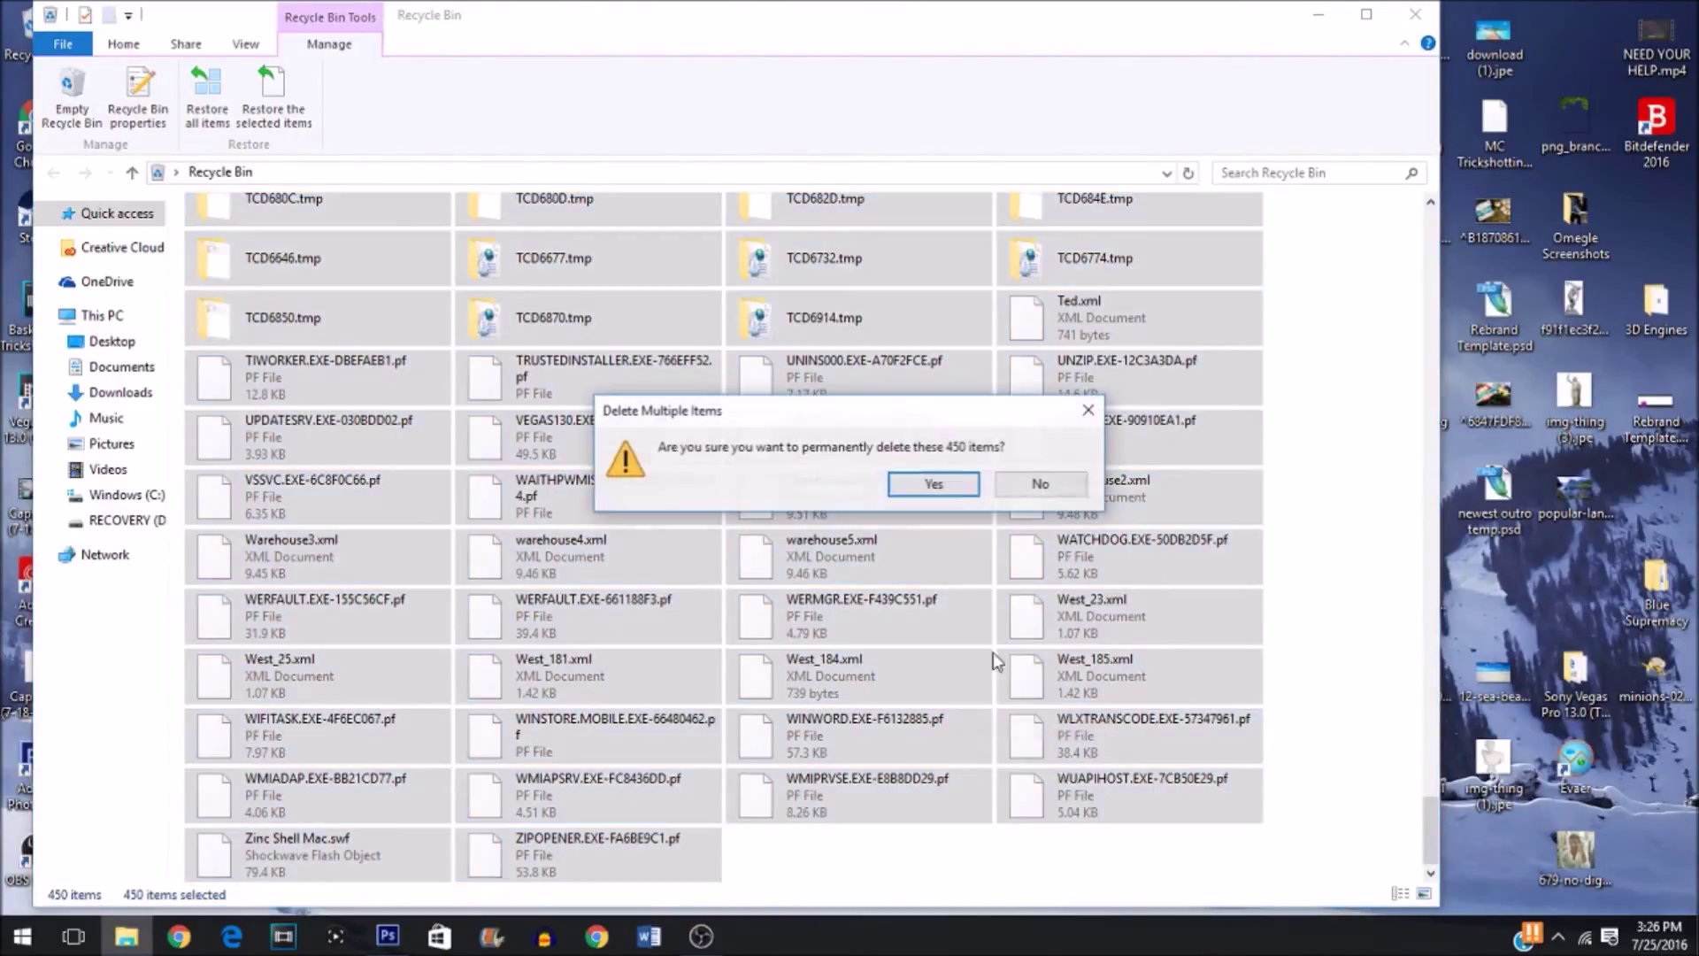
Step: Confirm permanently deleting the 450 items and return to the desktop
click(937, 485)
key(super+d)
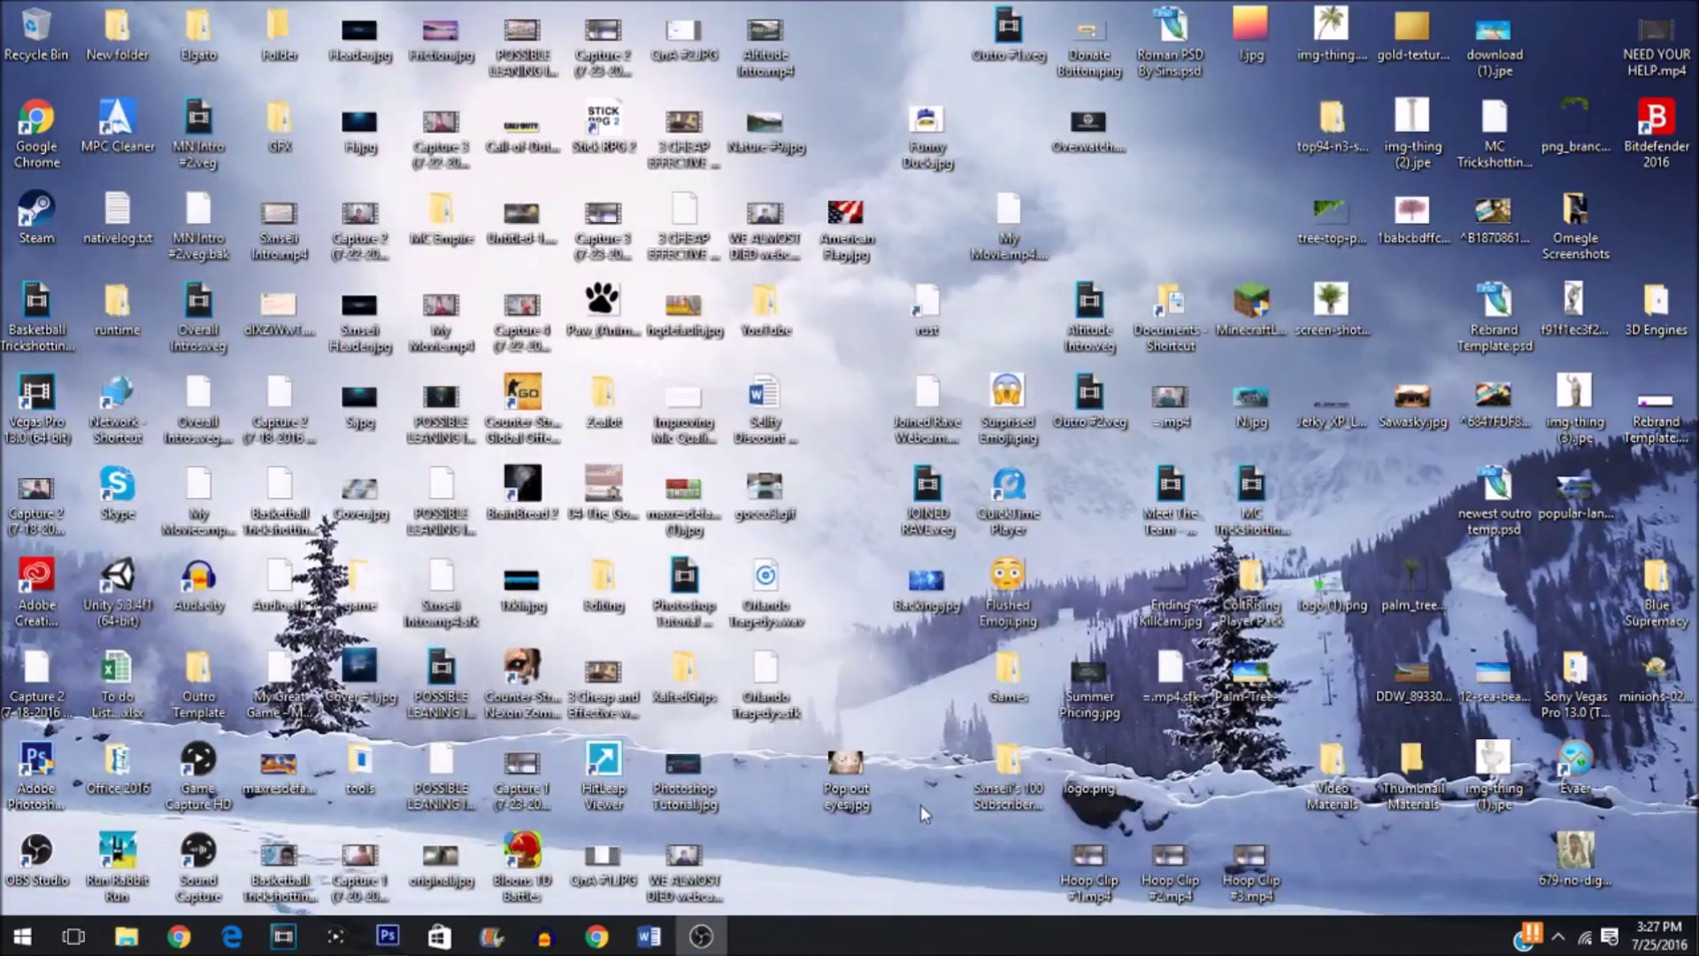